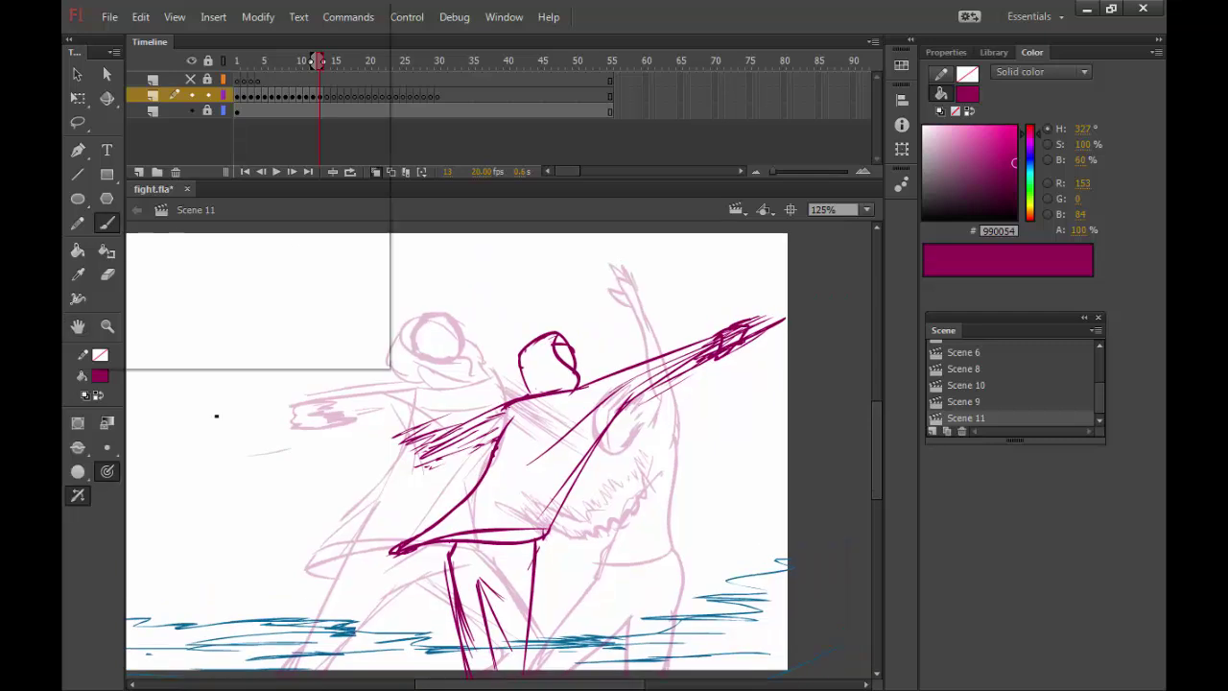
# Sketch the blue figure in frame 13 with colour 006699, beside the magenta figure, drawing head, hair, torso, arm and legs
pyautogui.click(287, 144)
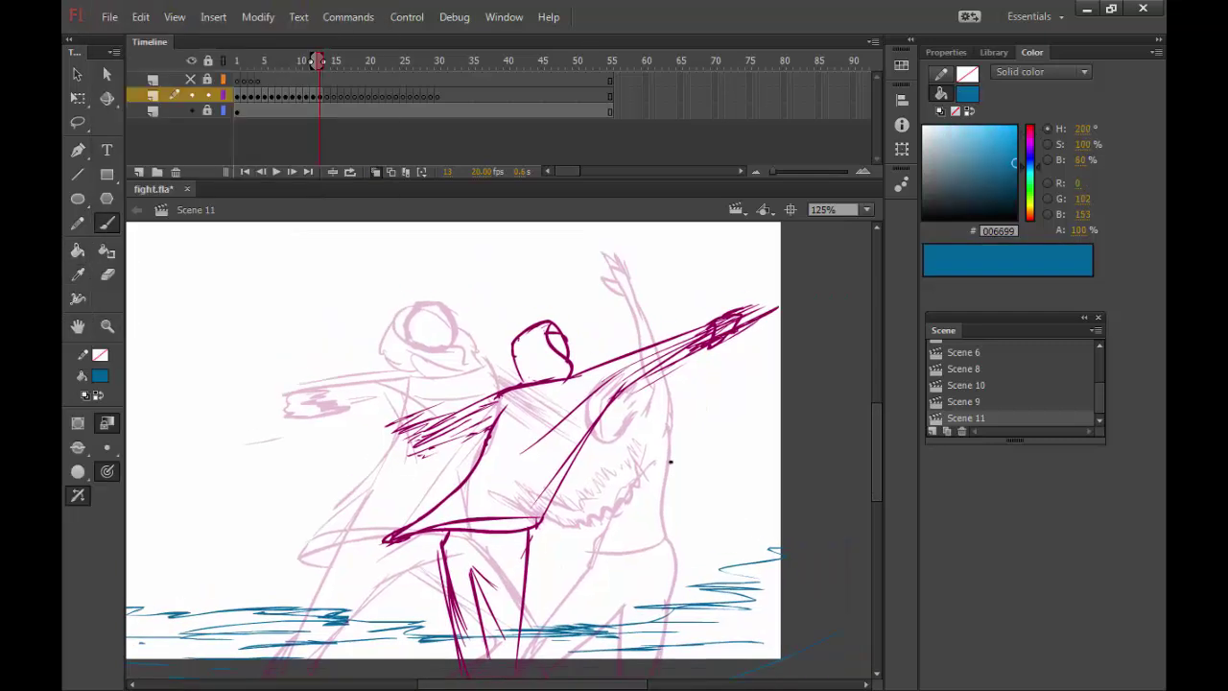
pyautogui.moveTo(624, 329); pyautogui.dragTo(610, 325)
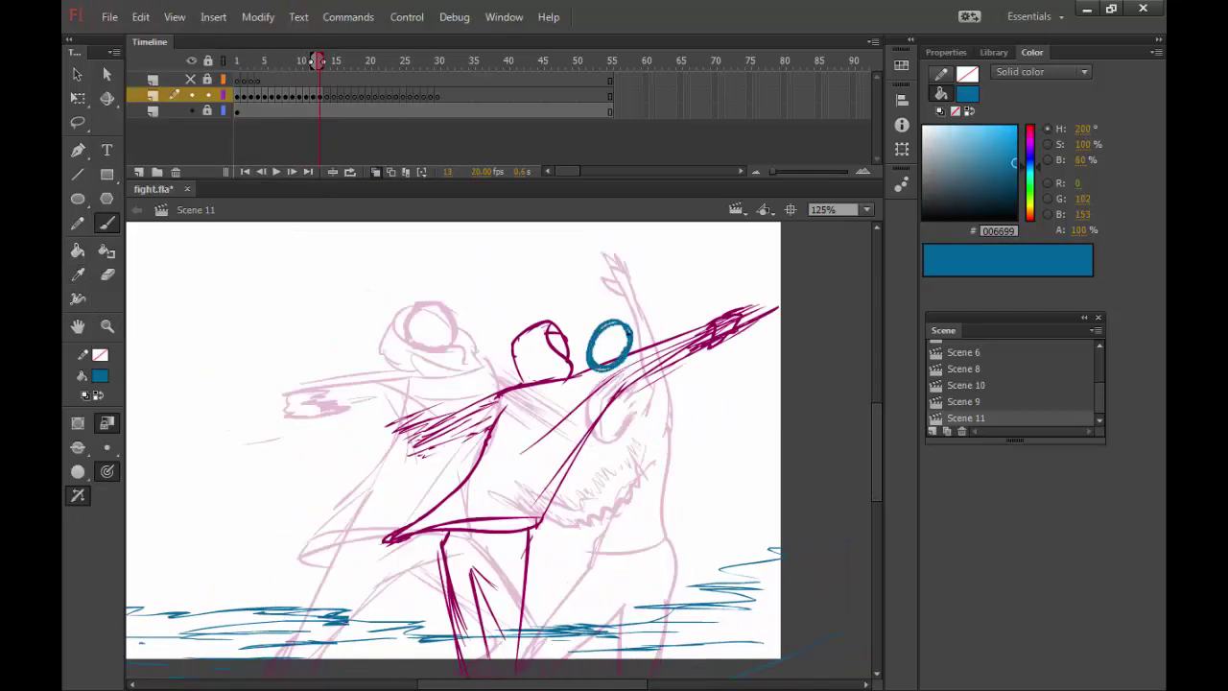
pyautogui.moveTo(594, 374)
pyautogui.mouseDown()
pyautogui.moveTo(621, 323)
pyautogui.moveTo(553, 453)
pyautogui.mouseUp()
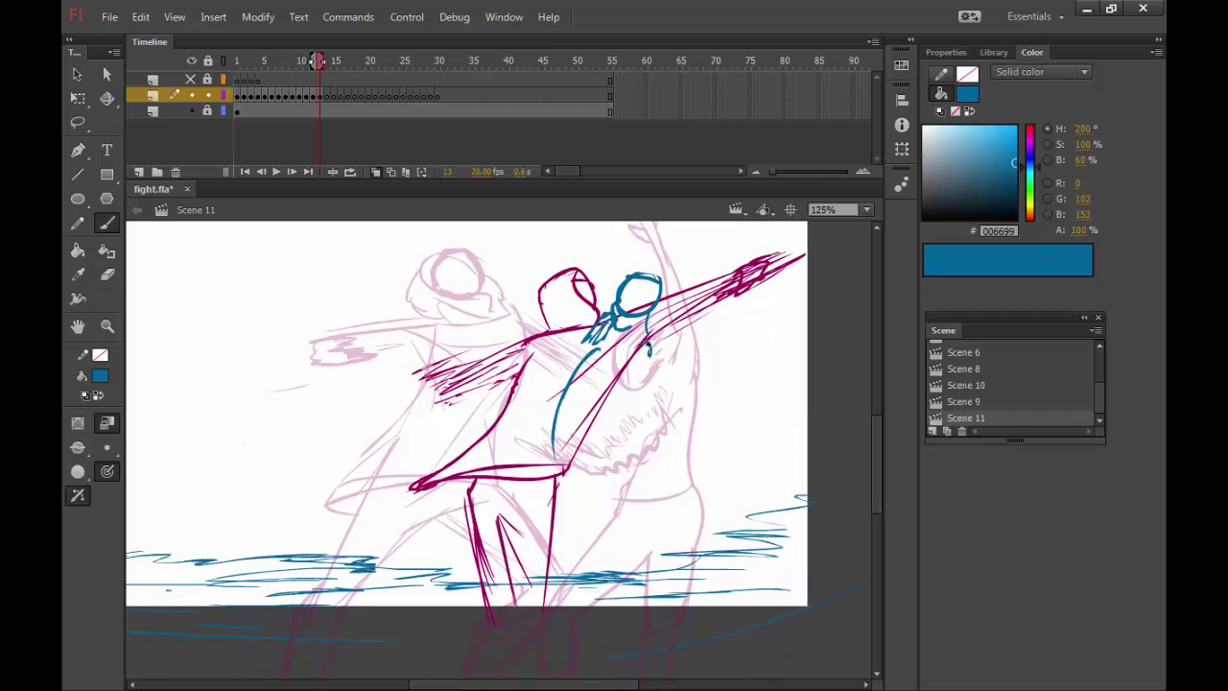
pyautogui.moveTo(648, 345); pyautogui.dragTo(684, 437)
pyautogui.moveTo(645, 365); pyautogui.dragTo(669, 510)
pyautogui.moveTo(673, 437); pyautogui.dragTo(635, 503)
pyautogui.moveTo(593, 434)
pyautogui.mouseDown()
pyautogui.moveTo(639, 411)
pyautogui.moveTo(665, 353)
pyautogui.moveTo(672, 403)
pyautogui.moveTo(736, 435)
pyautogui.moveTo(745, 530)
pyautogui.mouseUp()
# Flip back and forth through the frames before frame 13 to examine the motion of both figures
pyautogui.press(',')
pyautogui.press(',')
pyautogui.press(',')
pyautogui.press(',')
pyautogui.press(',')
pyautogui.press(',')
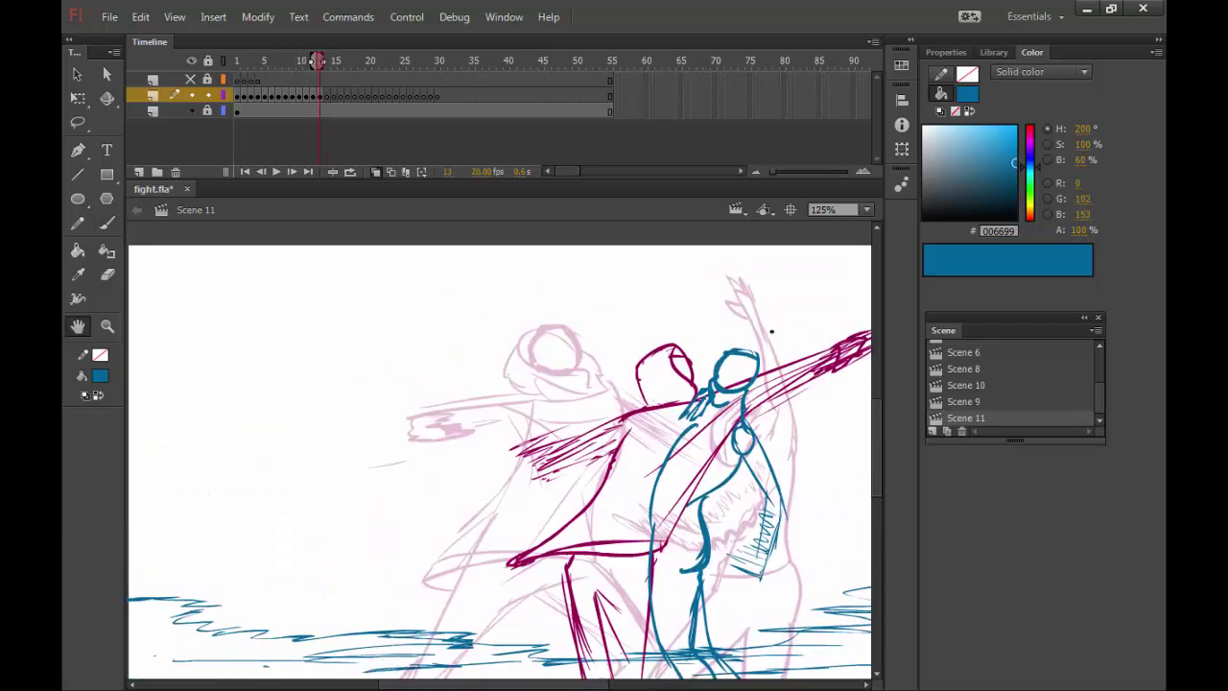
pyautogui.press('.')
pyautogui.press('.')
pyautogui.press('.')
pyautogui.press('.')
pyautogui.press('.')
pyautogui.press('.')
pyautogui.moveTo(773, 442); pyautogui.dragTo(696, 419)
pyautogui.press('.')
pyautogui.press(',')
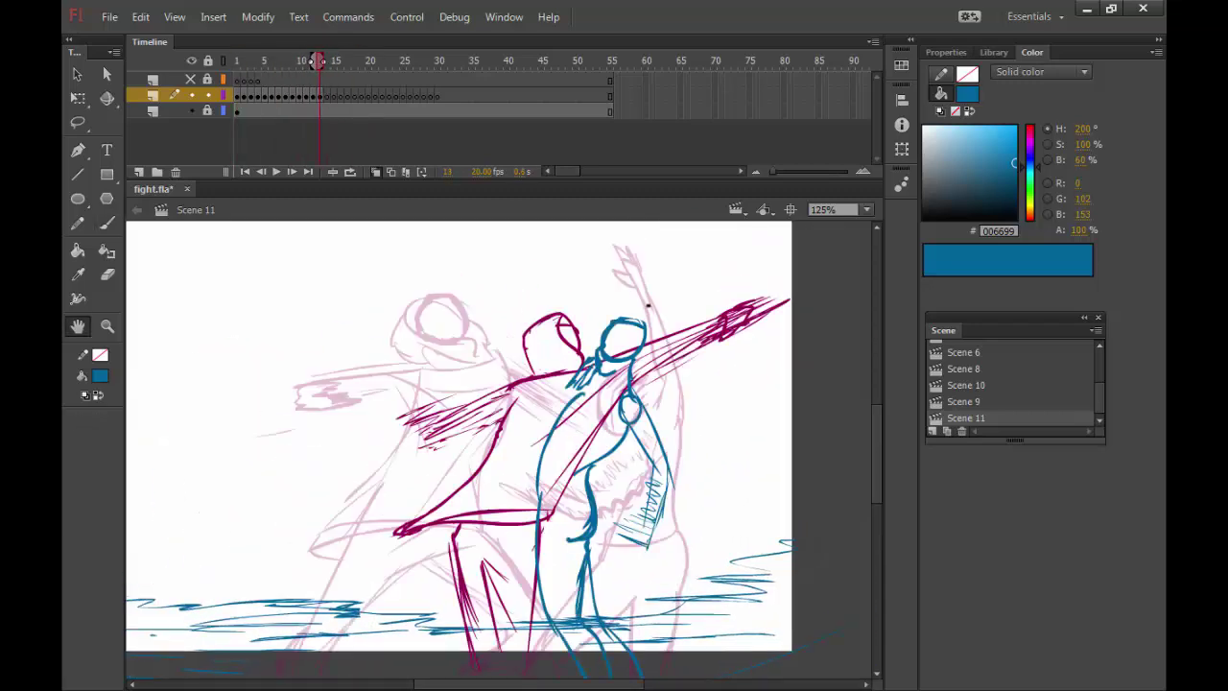
# Sketch the magenta figure's outstretched arm, shoulders and trailing arm in frame 14 using colour 990054
pyautogui.press('i')
pyautogui.click(672, 341)
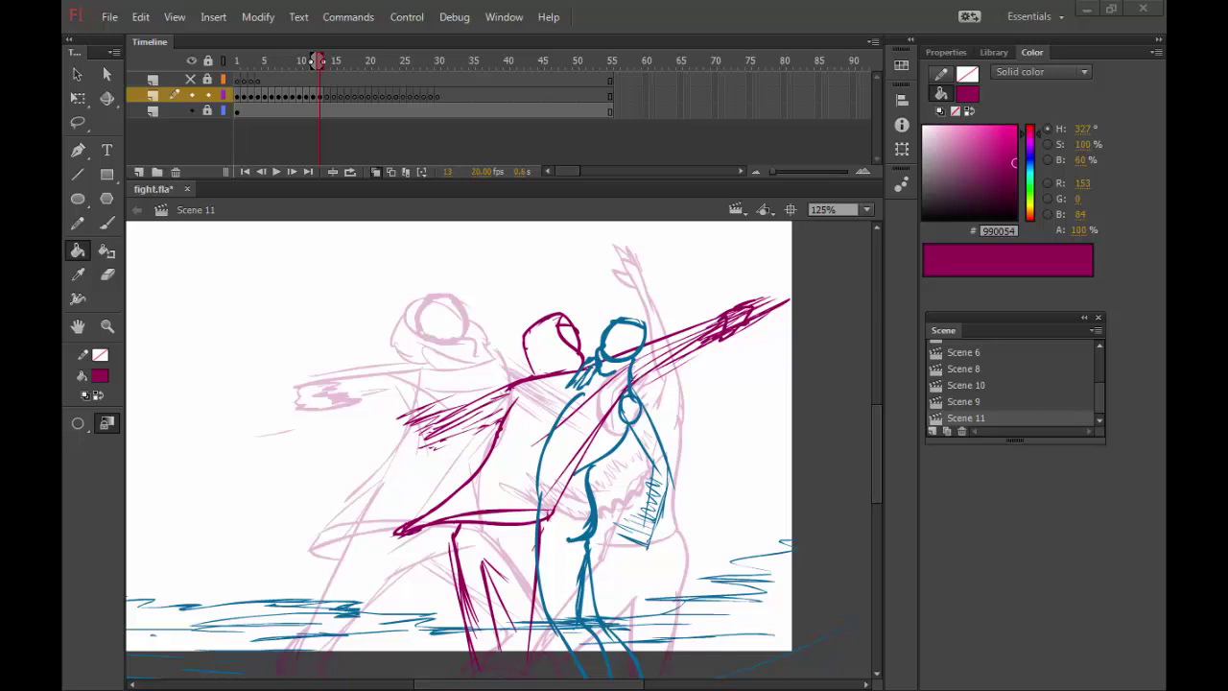
pyautogui.press('.')
pyautogui.press('b')
pyautogui.moveTo(599, 366); pyautogui.dragTo(721, 326)
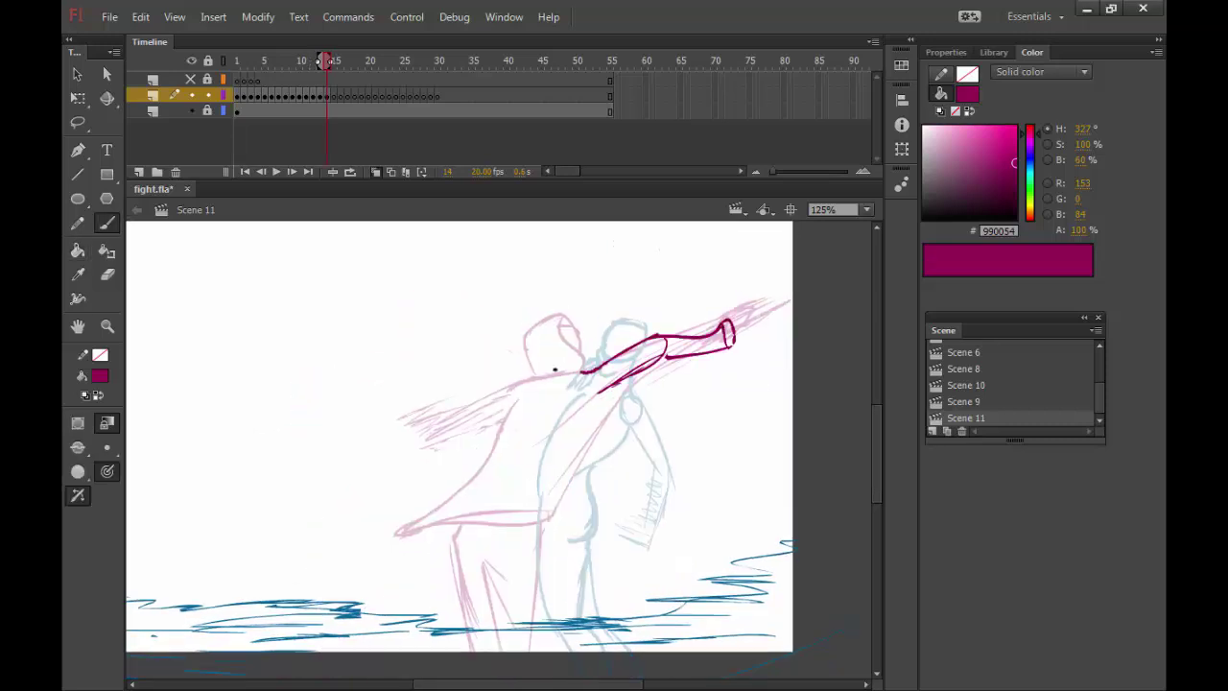
pyautogui.moveTo(431, 416)
pyautogui.mouseDown()
pyautogui.moveTo(518, 452)
pyautogui.moveTo(589, 462)
pyautogui.mouseUp()
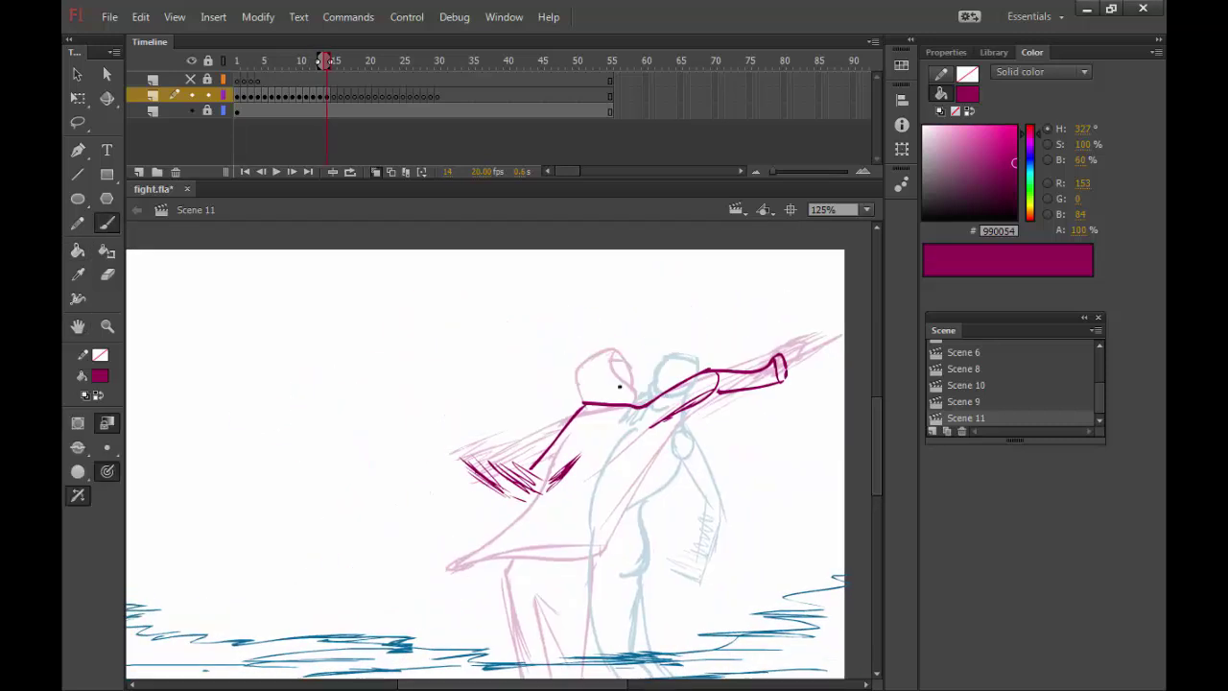
# Add the magenta figure's head, torso, flared coat hem and legs in frame 14, erasing stray lines around the neck
pyautogui.moveTo(658, 356); pyautogui.dragTo(624, 351)
pyautogui.press('e')
pyautogui.moveTo(604, 393); pyautogui.dragTo(630, 396)
pyautogui.press('b')
pyautogui.moveTo(575, 480); pyautogui.dragTo(571, 423)
pyautogui.moveTo(583, 374)
pyautogui.mouseDown()
pyautogui.moveTo(568, 500)
pyautogui.moveTo(565, 444)
pyautogui.mouseUp()
pyautogui.moveTo(557, 537); pyautogui.dragTo(564, 497)
pyautogui.moveTo(564, 463)
pyautogui.mouseDown()
pyautogui.moveTo(564, 555)
pyautogui.moveTo(605, 476)
pyautogui.moveTo(774, 419)
pyautogui.moveTo(758, 461)
pyautogui.mouseUp()
# Flip between frame 14 and its neighbouring frames to compare the magenta figure's poses
pyautogui.press('.')
pyautogui.press(',')
pyautogui.press('b')
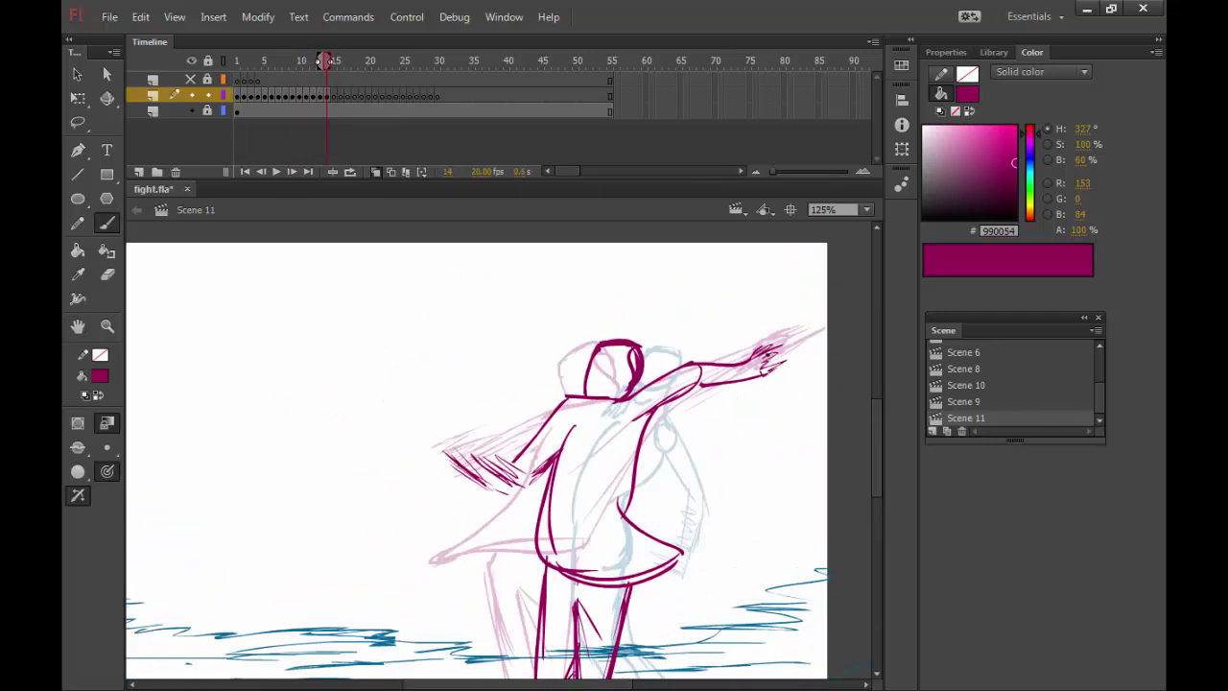
pyautogui.press('.')
pyautogui.press(',')
pyautogui.press('.')
pyautogui.moveTo(499, 461); pyautogui.dragTo(513, 384)
pyautogui.press(',')
pyautogui.press(',')
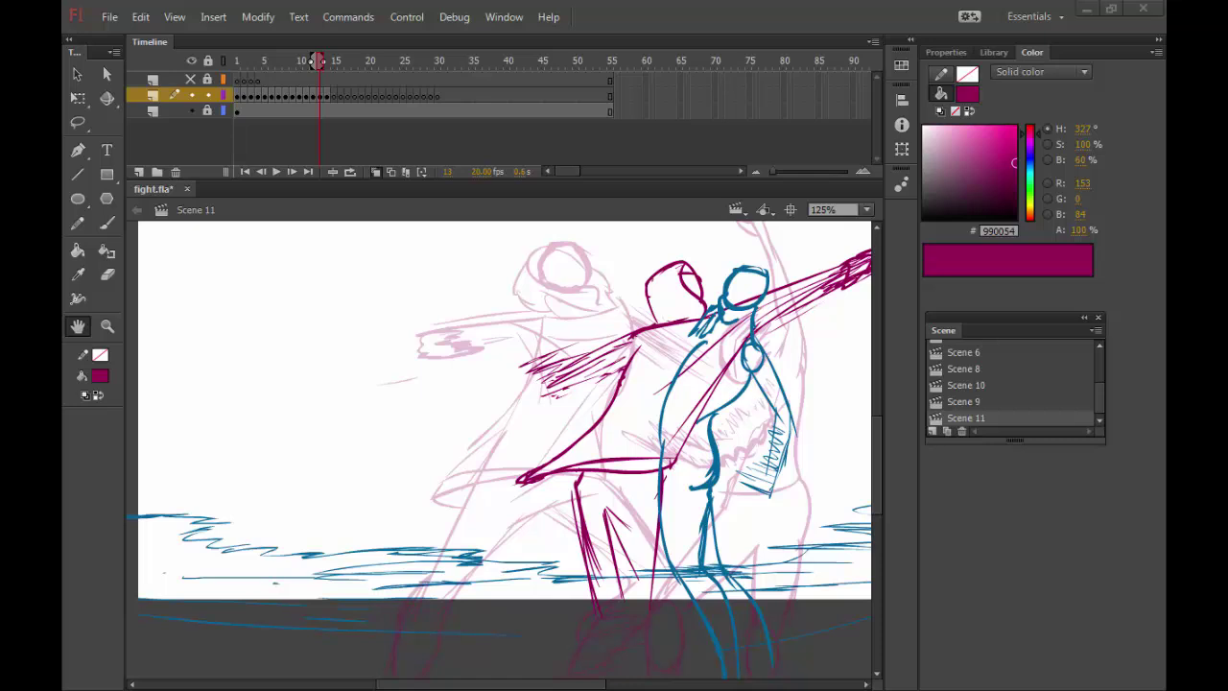
pyautogui.press('.')
pyautogui.moveTo(613, 431); pyautogui.dragTo(601, 477)
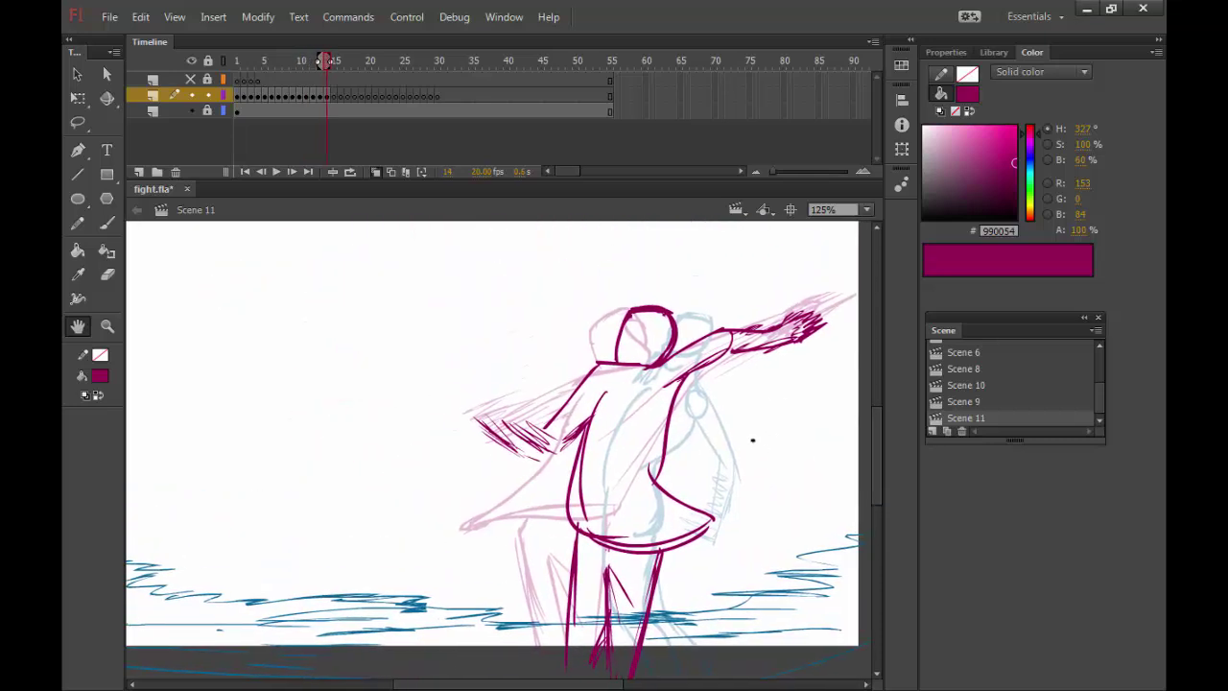
# Sketch the blue figure in frame 14 with colour 006699, drawing its head, shoulder, bent arm, leaning torso and striding legs
pyautogui.press('b')
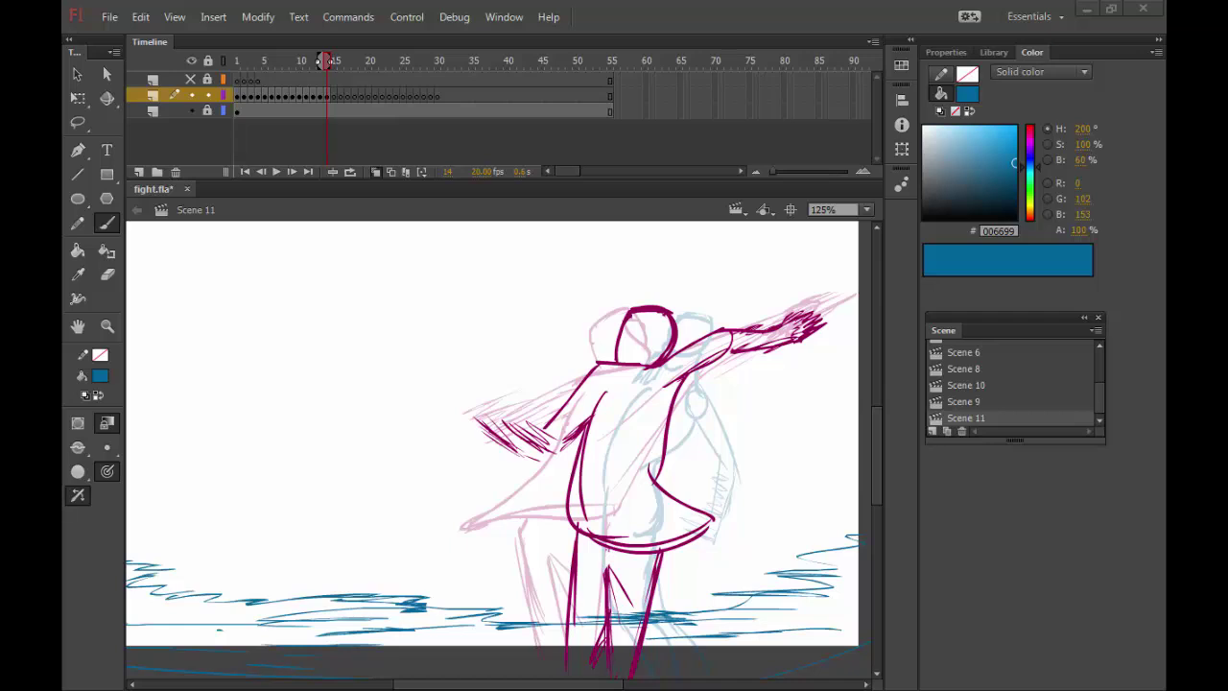
pyautogui.press('Return')
pyautogui.press('Return')
pyautogui.press('.')
pyautogui.press('.')
pyautogui.press('.')
pyautogui.moveTo(741, 316); pyautogui.dragTo(739, 317)
pyautogui.moveTo(576, 431)
pyautogui.mouseDown()
pyautogui.moveTo(568, 415)
pyautogui.moveTo(596, 445)
pyautogui.moveTo(617, 425)
pyautogui.moveTo(620, 377)
pyautogui.mouseUp()
pyautogui.moveTo(745, 416); pyautogui.dragTo(635, 513)
pyautogui.moveTo(575, 431); pyautogui.dragTo(567, 414)
pyautogui.moveTo(758, 399); pyautogui.dragTo(728, 531)
pyautogui.moveTo(733, 470); pyautogui.dragTo(708, 548)
pyautogui.moveTo(576, 431)
pyautogui.mouseDown()
pyautogui.moveTo(523, 520)
pyautogui.moveTo(535, 417)
pyautogui.mouseUp()
pyautogui.moveTo(705, 436); pyautogui.dragTo(671, 470)
# Flip through the frames around frame 14 to check how the two figures move together
pyautogui.press(',')
pyautogui.press(',')
pyautogui.press('.')
pyautogui.press('.')
pyautogui.moveTo(575, 432); pyautogui.dragTo(619, 319)
pyautogui.press('b')
pyautogui.press(',')
pyautogui.press('.')
pyautogui.moveTo(575, 431)
pyautogui.mouseDown()
pyautogui.moveTo(559, 470)
pyautogui.moveTo(518, 382)
pyautogui.moveTo(523, 313)
pyautogui.mouseUp()
# Start the magenta figure in frame 15 with colour 990054, sketching its hips, one leg and the bent arm with its hand
pyautogui.press('.')
pyautogui.press('b')
pyautogui.moveTo(672, 451); pyautogui.dragTo(537, 571)
pyautogui.scroll(2, 754, 311)
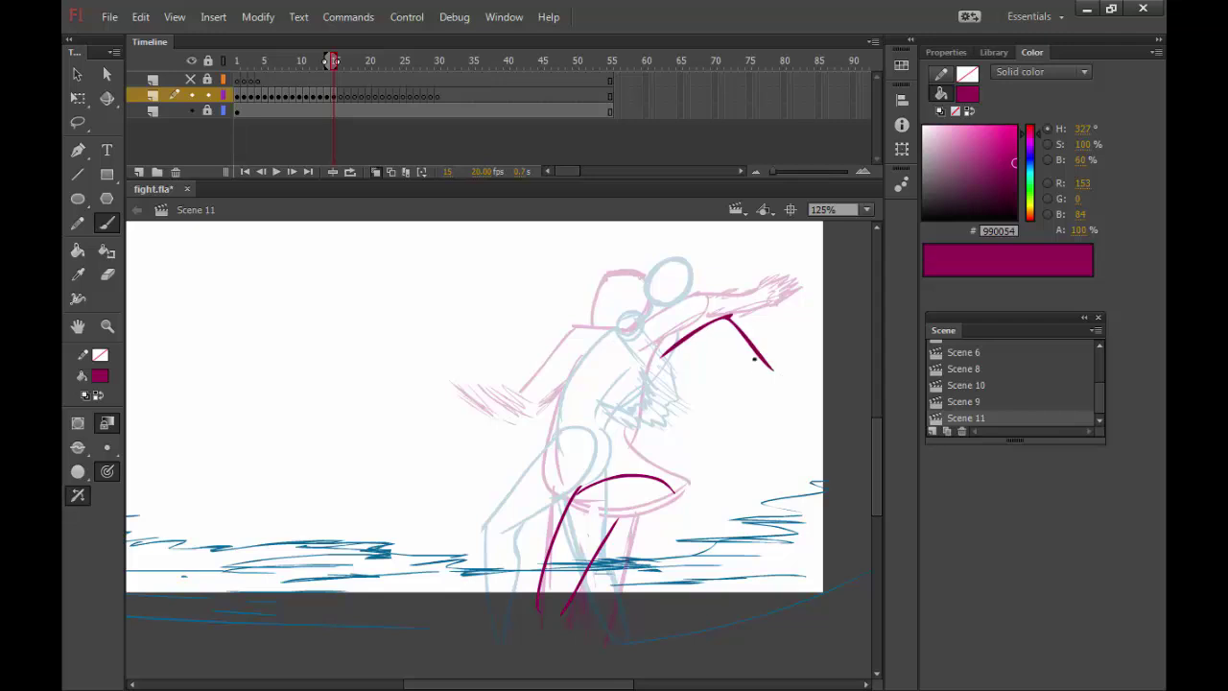
pyautogui.moveTo(754, 367); pyautogui.dragTo(758, 382)
pyautogui.moveTo(758, 382); pyautogui.dragTo(743, 390)
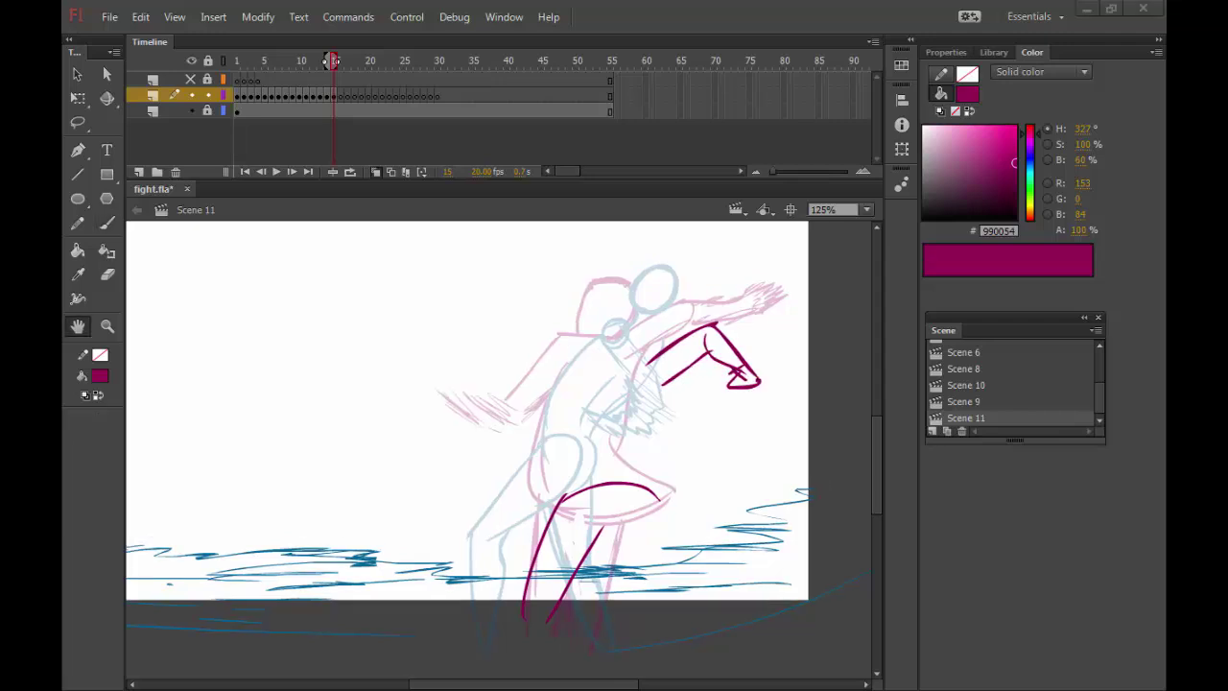
pyautogui.moveTo(745, 336); pyautogui.dragTo(720, 343)
# Complete the magenta figure in frame 15 with its other leg, coat hem and both sides of the torso
pyautogui.moveTo(631, 502); pyautogui.dragTo(665, 606)
pyautogui.moveTo(614, 432); pyautogui.dragTo(626, 463)
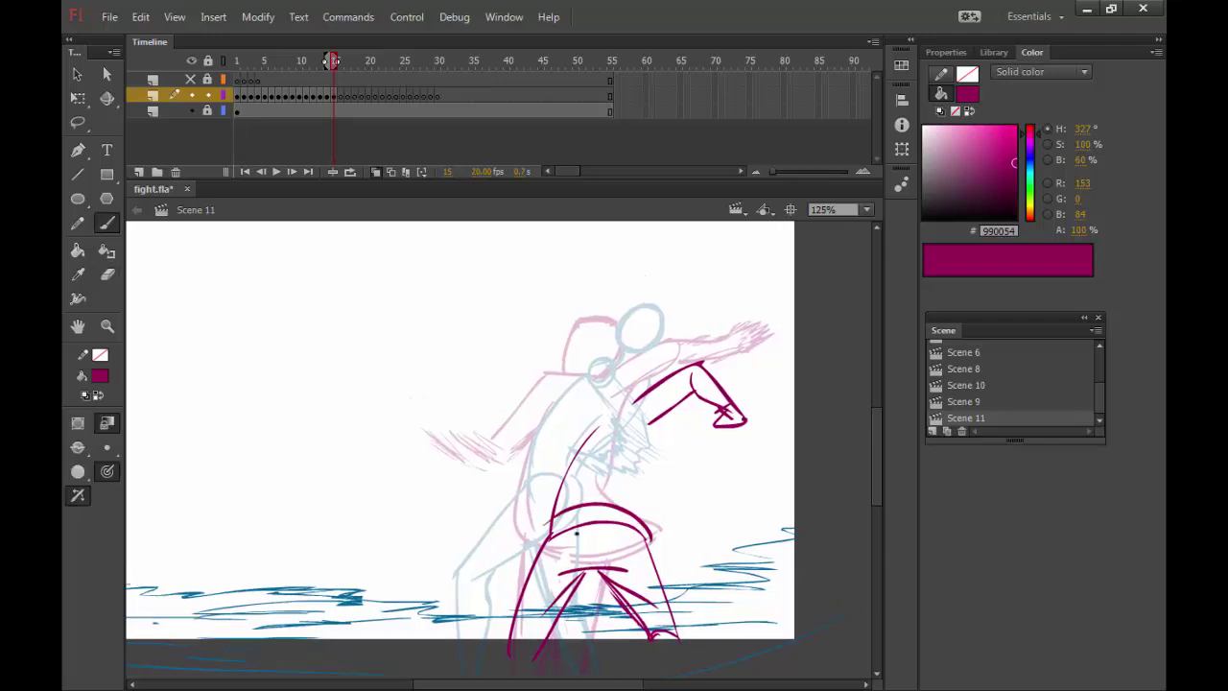
pyautogui.moveTo(552, 518); pyautogui.dragTo(677, 539)
pyautogui.moveTo(626, 463)
pyautogui.mouseDown()
pyautogui.moveTo(639, 479)
pyautogui.moveTo(713, 489)
pyautogui.mouseUp()
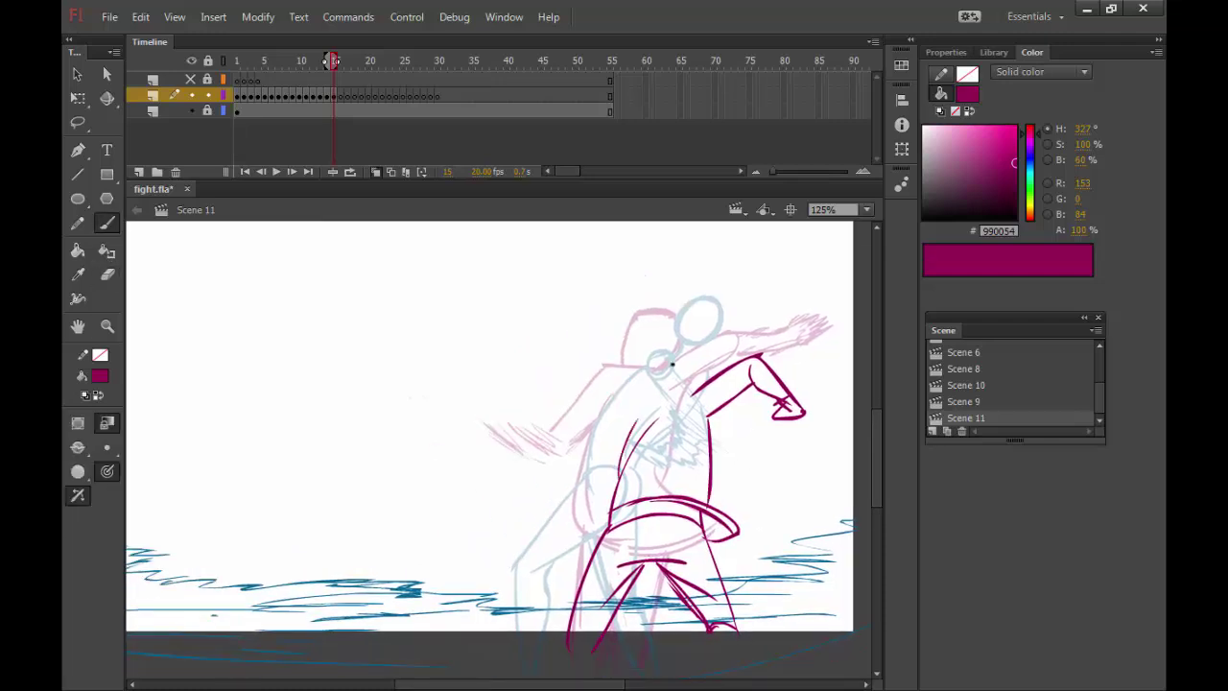
pyautogui.moveTo(623, 475); pyautogui.dragTo(608, 516)
# Sketch the blue figure's head, arched back, bent rear leg with foot and supporting leg in frame 15 using colour 006699
pyautogui.moveTo(740, 373)
pyautogui.mouseDown()
pyautogui.moveTo(731, 360)
pyautogui.moveTo(538, 640)
pyautogui.mouseUp()
pyautogui.moveTo(566, 451)
pyautogui.mouseDown()
pyautogui.moveTo(551, 662)
pyautogui.moveTo(547, 639)
pyautogui.mouseUp()
pyautogui.moveTo(537, 537); pyautogui.dragTo(599, 499)
pyautogui.moveTo(638, 384); pyautogui.dragTo(540, 470)
pyautogui.moveTo(542, 417); pyautogui.dragTo(548, 542)
pyautogui.moveTo(576, 451); pyautogui.dragTo(603, 448)
pyautogui.moveTo(499, 566)
pyautogui.mouseDown()
pyautogui.moveTo(562, 574)
pyautogui.moveTo(583, 528)
pyautogui.mouseUp()
pyautogui.moveTo(712, 426)
pyautogui.mouseDown()
pyautogui.moveTo(654, 543)
pyautogui.moveTo(666, 653)
pyautogui.mouseUp()
pyautogui.moveTo(669, 586); pyautogui.dragTo(680, 559)
# Add the blue figure's raised arm above its shoulder in frame 15 and clean up the lines with the Eraser
pyautogui.scroll(4, 680, 559)
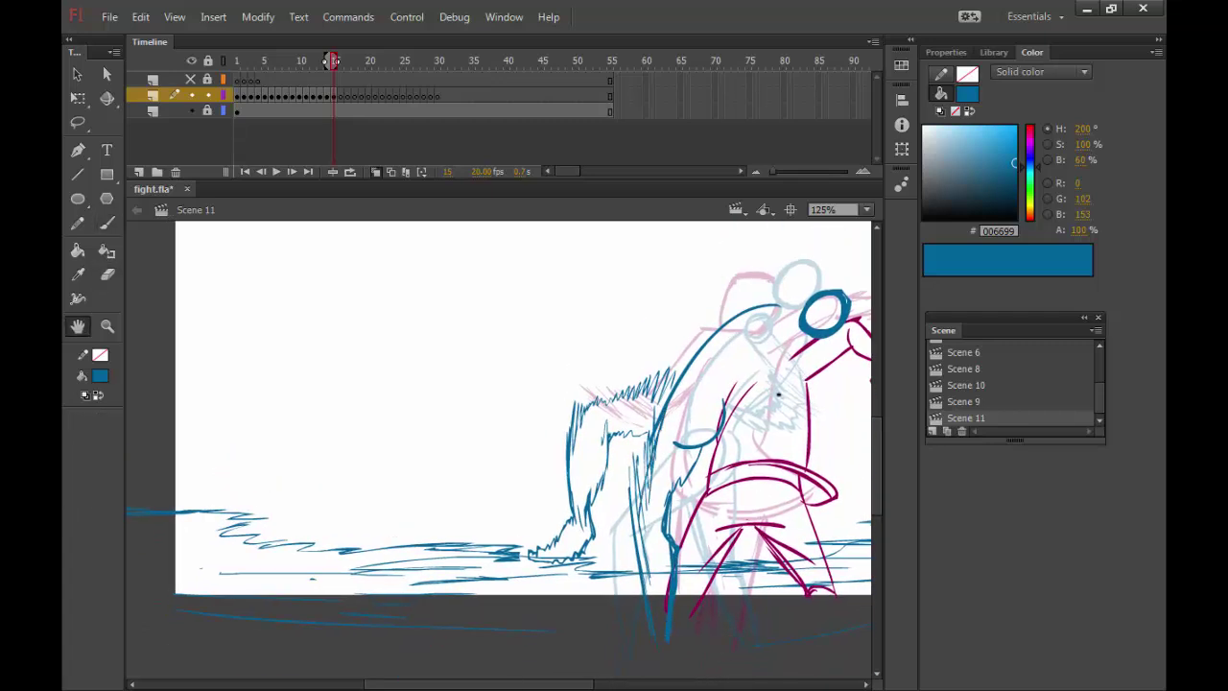
pyautogui.hscroll(2, 666, 313)
pyautogui.moveTo(669, 297)
pyautogui.mouseDown()
pyautogui.moveTo(710, 326)
pyautogui.moveTo(700, 392)
pyautogui.mouseUp()
pyautogui.press('e')
pyautogui.scroll(1, 749, 392)
pyautogui.hscroll(1, 748, 391)
pyautogui.press('b')
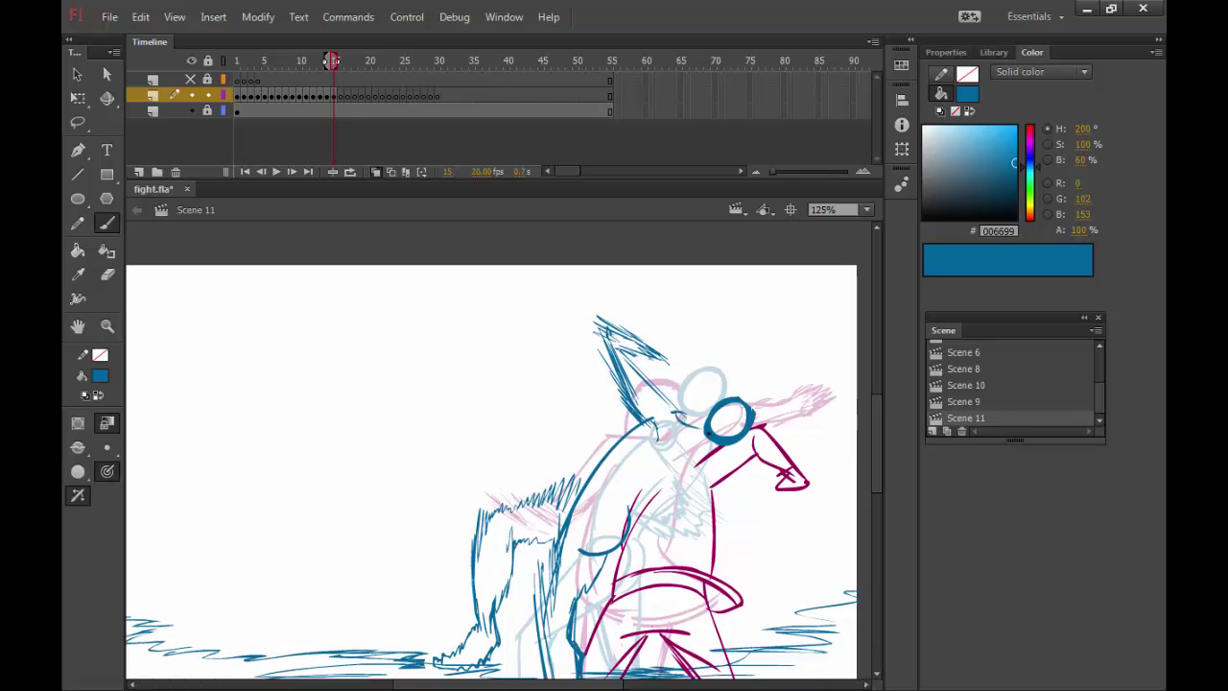
# Draw the blue figure's underside and lower arm in frame 15, and rework its head outline to join the neck
pyautogui.scroll(-1, 749, 391)
pyautogui.hscroll(-1, 749, 392)
pyautogui.scroll(1, 748, 391)
pyautogui.hscroll(1, 748, 391)
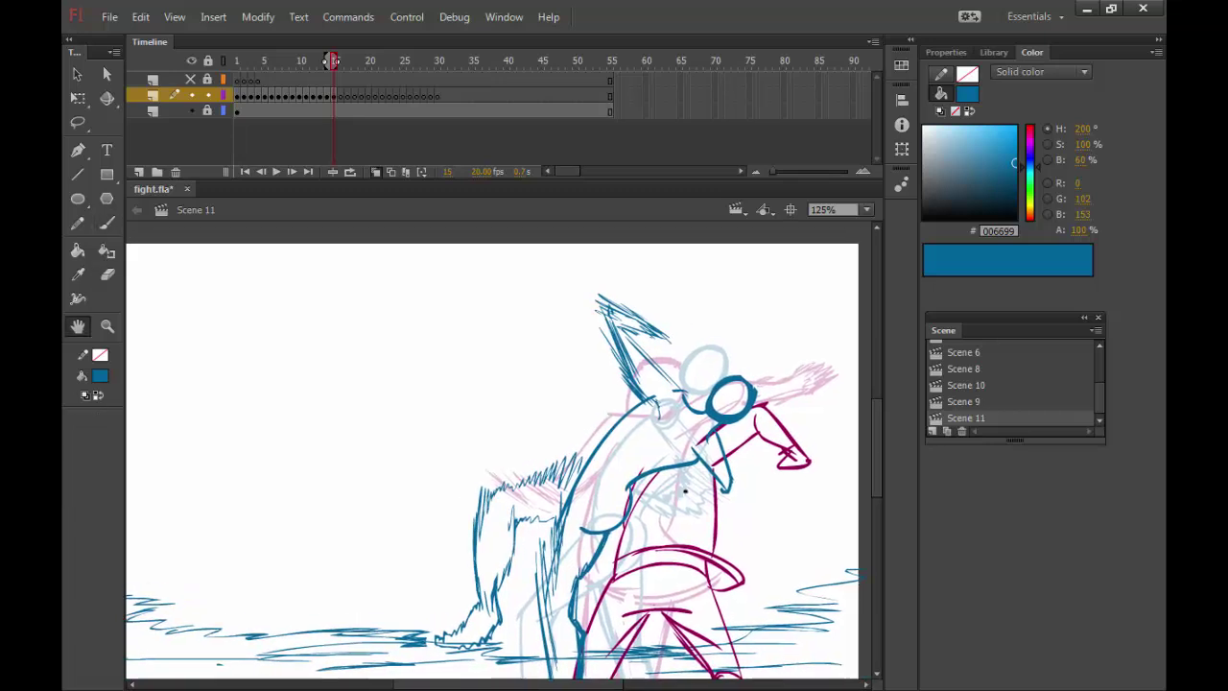
pyautogui.scroll(-1, 748, 392)
pyautogui.hscroll(-1, 748, 391)
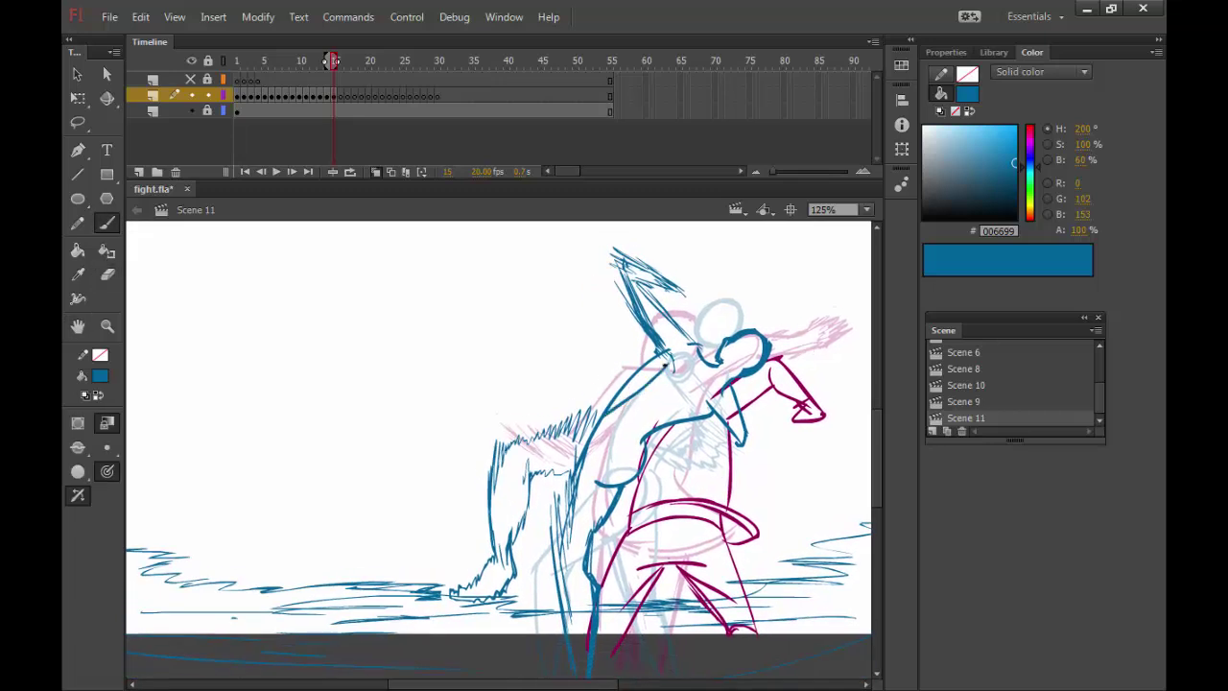
pyautogui.press('h')
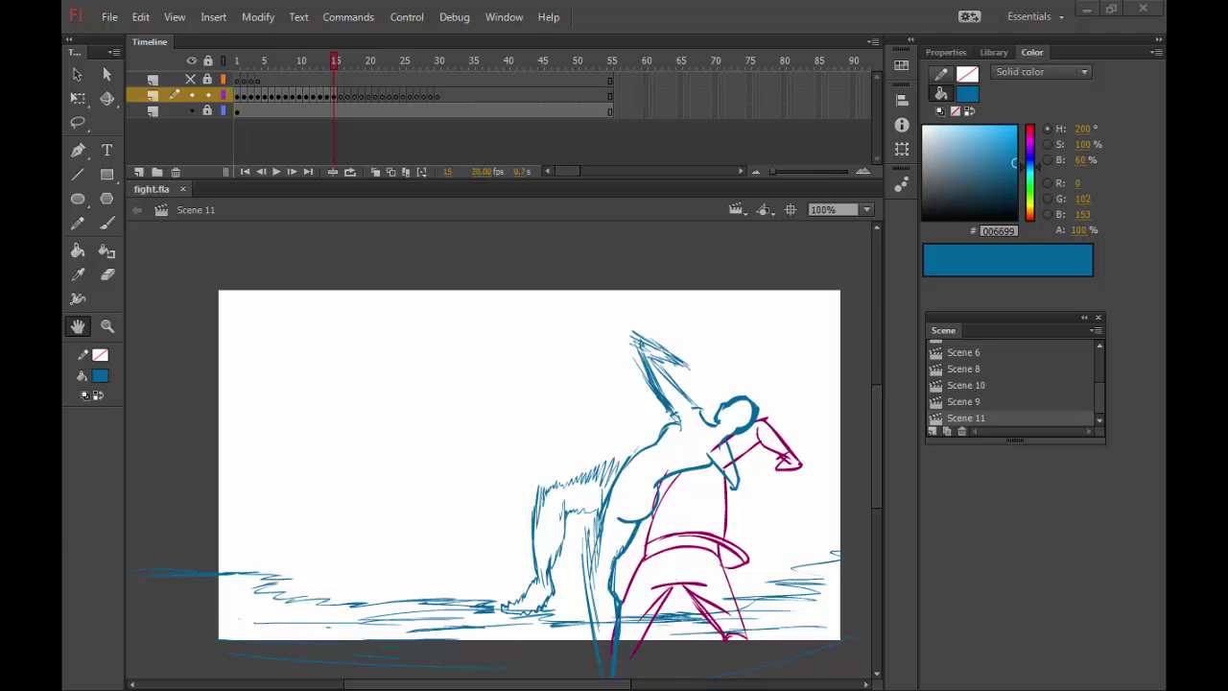
# Sketch the blue figure's horizontal torso and rounded hip outline in frame 16, using frame 15 as the onion-skin reference
pyautogui.scroll(-1, 505, 465)
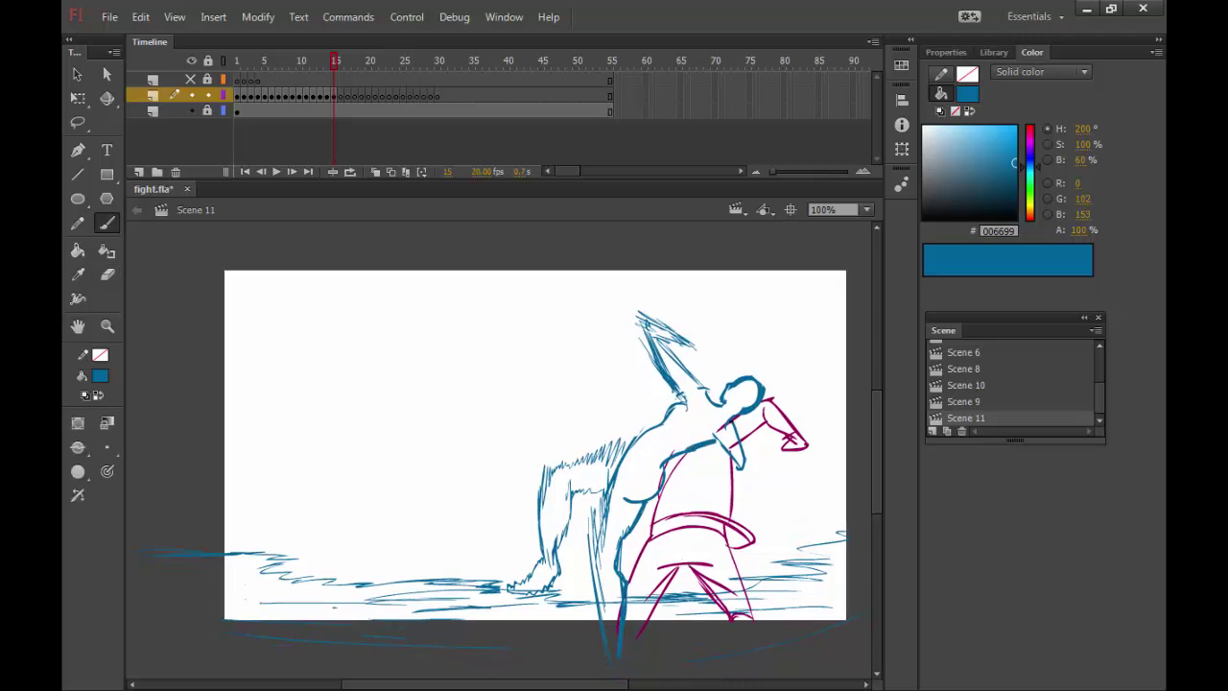
pyautogui.hscroll(1, 506, 466)
pyautogui.press('.')
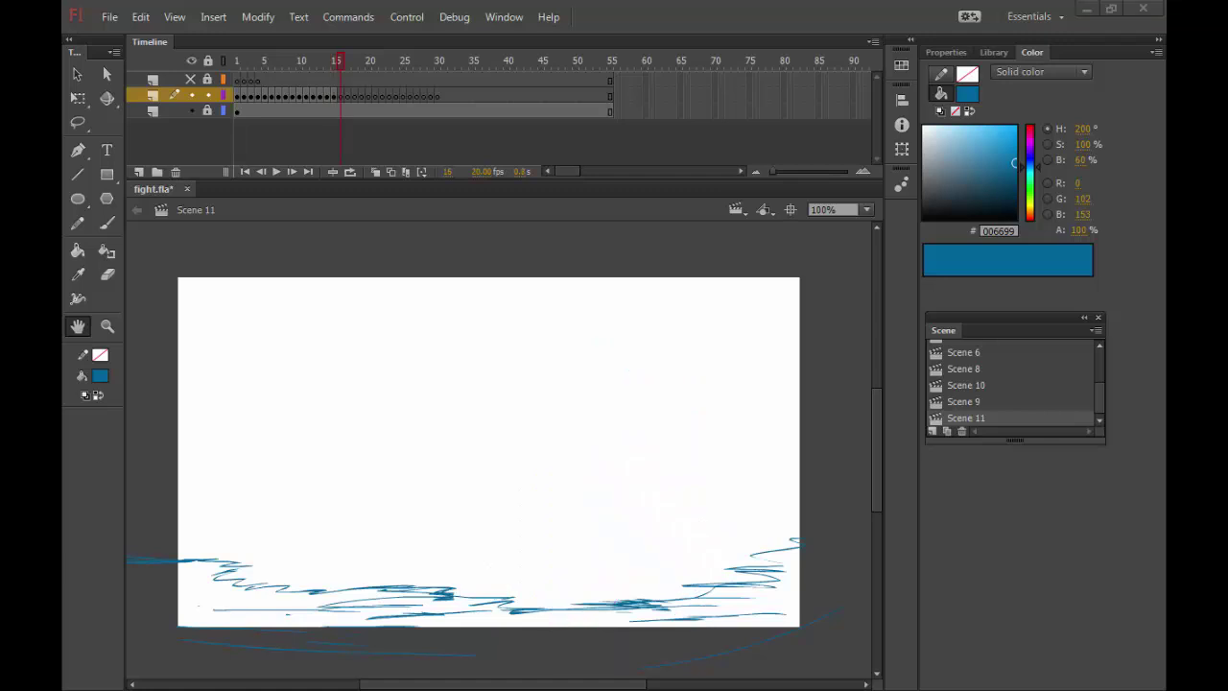
pyautogui.press('b')
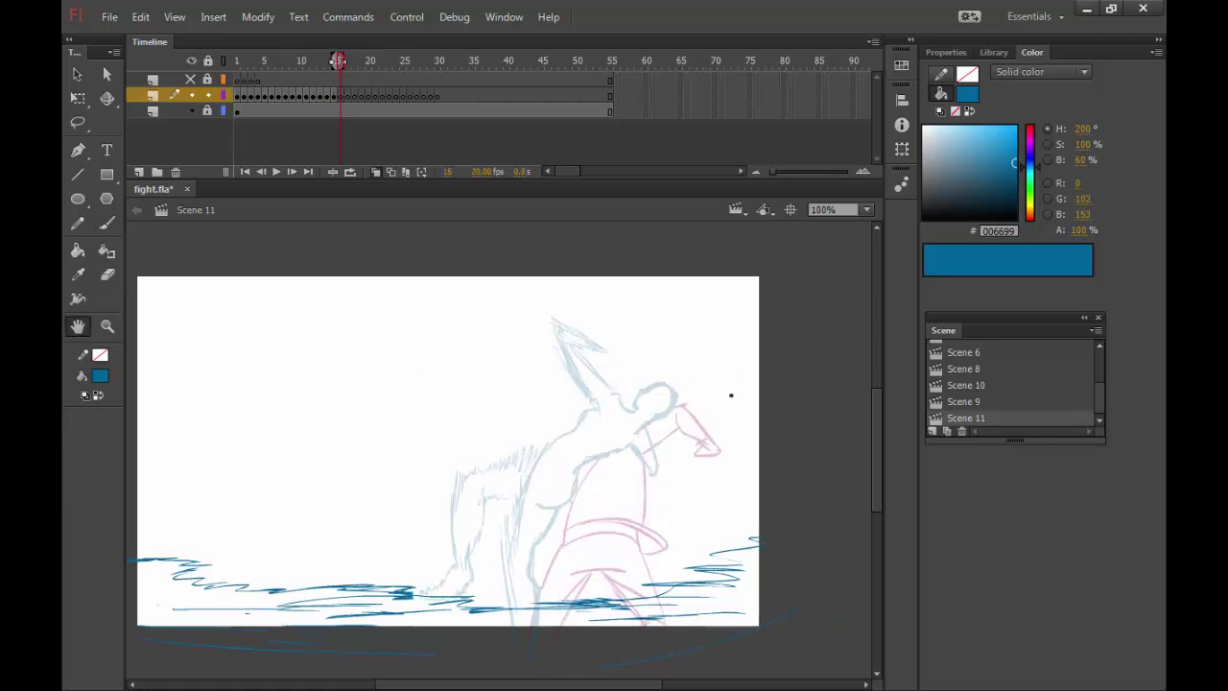
pyautogui.hscroll(1, 596, 461)
pyautogui.scroll(1, 597, 460)
pyautogui.moveTo(564, 420)
pyautogui.mouseDown()
pyautogui.moveTo(504, 468)
pyautogui.moveTo(566, 485)
pyautogui.mouseUp()
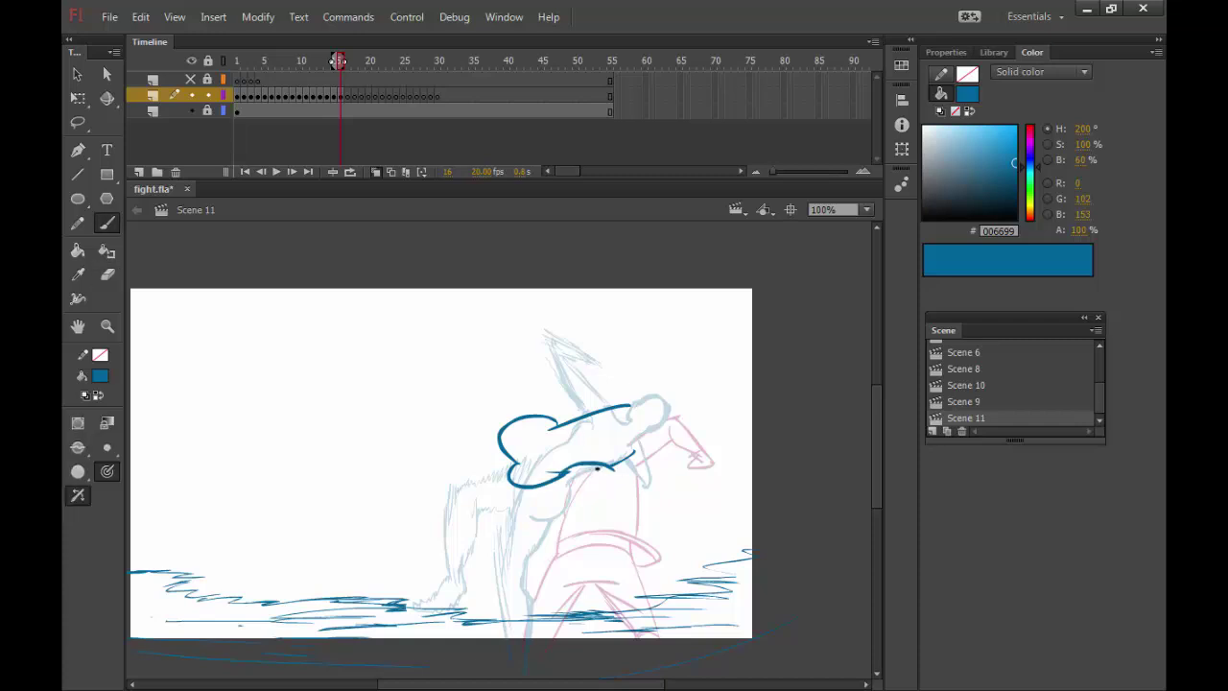
pyautogui.hscroll(-2, 566, 480)
# Undo the last stroke and sketch the blue figure's knee circle, thigh and trailing lower leg in frame 16
pyautogui.hotkey('ctrl', 'z')
pyautogui.moveTo(525, 424); pyautogui.dragTo(534, 439)
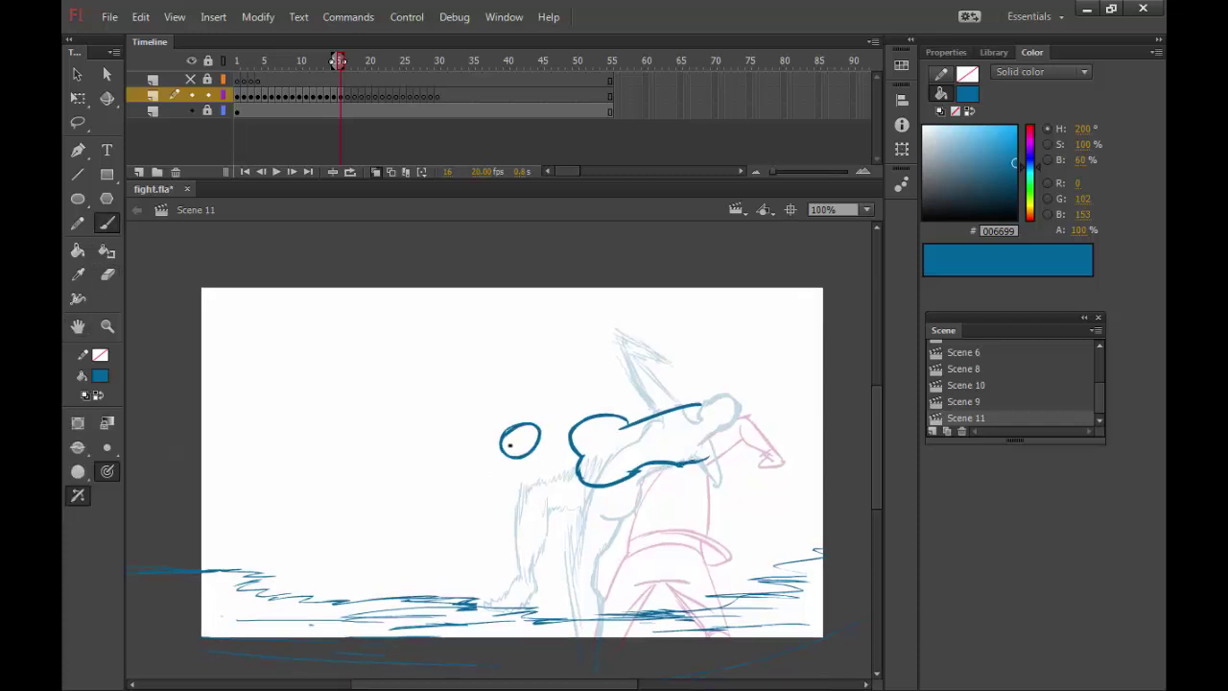
pyautogui.scroll(-1, 501, 495)
pyautogui.moveTo(523, 484)
pyautogui.mouseDown()
pyautogui.moveTo(546, 434)
pyautogui.moveTo(653, 398)
pyautogui.moveTo(604, 372)
pyautogui.mouseUp()
pyautogui.hscroll(-1, 537, 451)
pyautogui.scroll(-1, 594, 413)
pyautogui.hscroll(-1, 605, 403)
# Add the blue figure's head and upright arm in frame 16, erasing the overlapping lines around the head
pyautogui.hscroll(4, 595, 403)
pyautogui.scroll(1, 595, 403)
pyautogui.scroll(1, 595, 403)
pyautogui.press('e')
pyautogui.moveTo(714, 388)
pyautogui.mouseDown()
pyautogui.moveTo(665, 347)
pyautogui.moveTo(683, 389)
pyautogui.moveTo(713, 397)
pyautogui.moveTo(706, 478)
pyautogui.mouseUp()
# Sketch the magenta figure in frame 16 with colour 990054, drawing the gripping arm and hand, bent back, coat hem and legs
pyautogui.press('b')
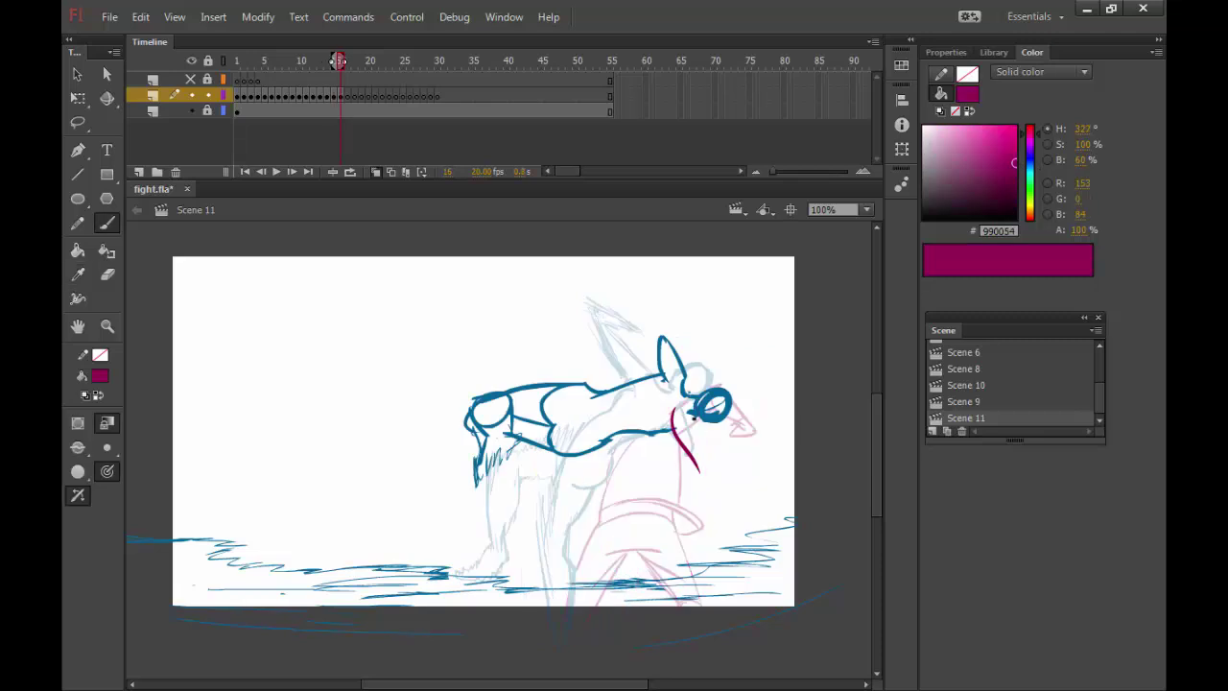
pyautogui.scroll(-2, 667, 448)
pyautogui.hscroll(-2, 666, 448)
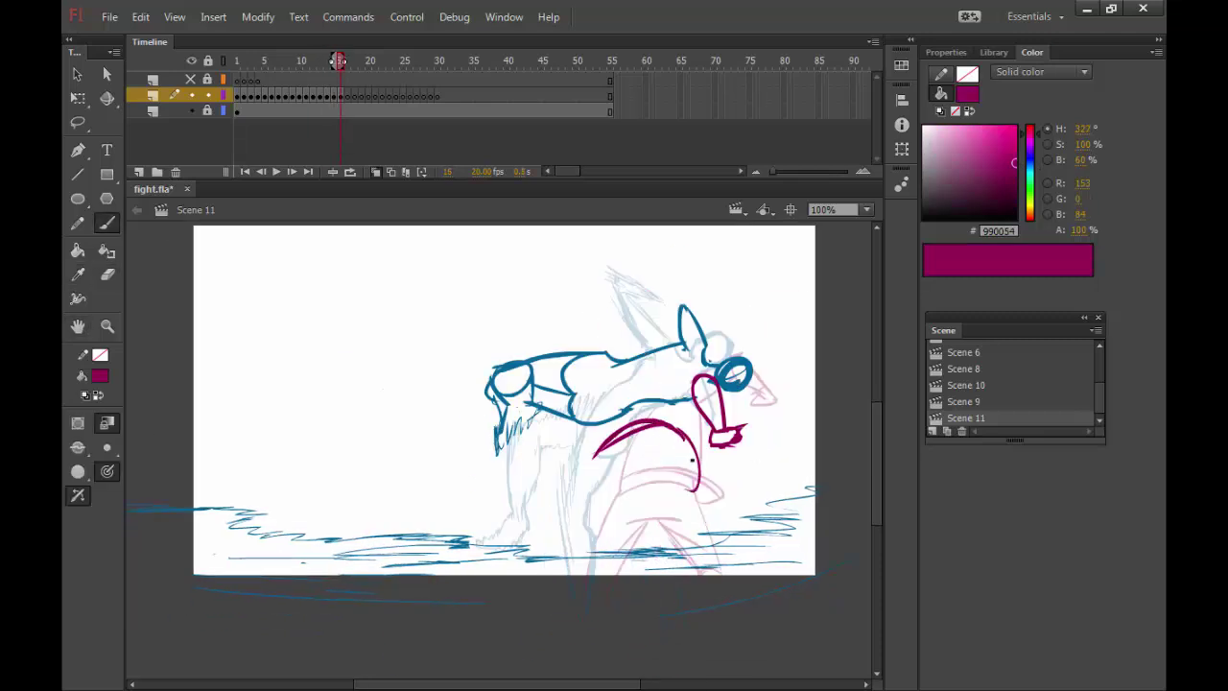
pyautogui.moveTo(645, 470)
pyautogui.mouseDown()
pyautogui.moveTo(619, 551)
pyautogui.moveTo(696, 575)
pyautogui.mouseUp()
pyautogui.moveTo(691, 491)
pyautogui.mouseDown()
pyautogui.moveTo(699, 510)
pyautogui.moveTo(729, 461)
pyautogui.mouseUp()
pyautogui.scroll(1, 678, 500)
pyautogui.scroll(-1, 710, 451)
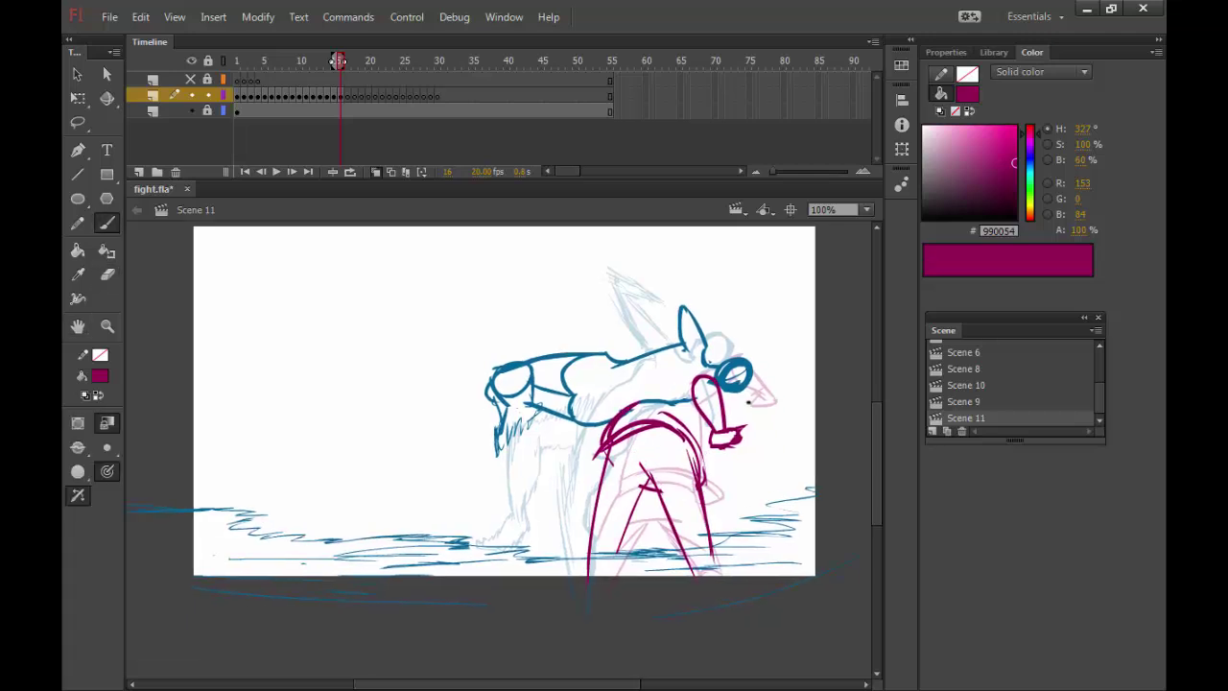
# Sketch the blue figure's hips and the leg stretched out behind it in frame 17, undoing a stray stroke
pyautogui.moveTo(338, 60)
pyautogui.mouseDown()
pyautogui.moveTo(299, 60)
pyautogui.moveTo(346, 61)
pyautogui.mouseUp()
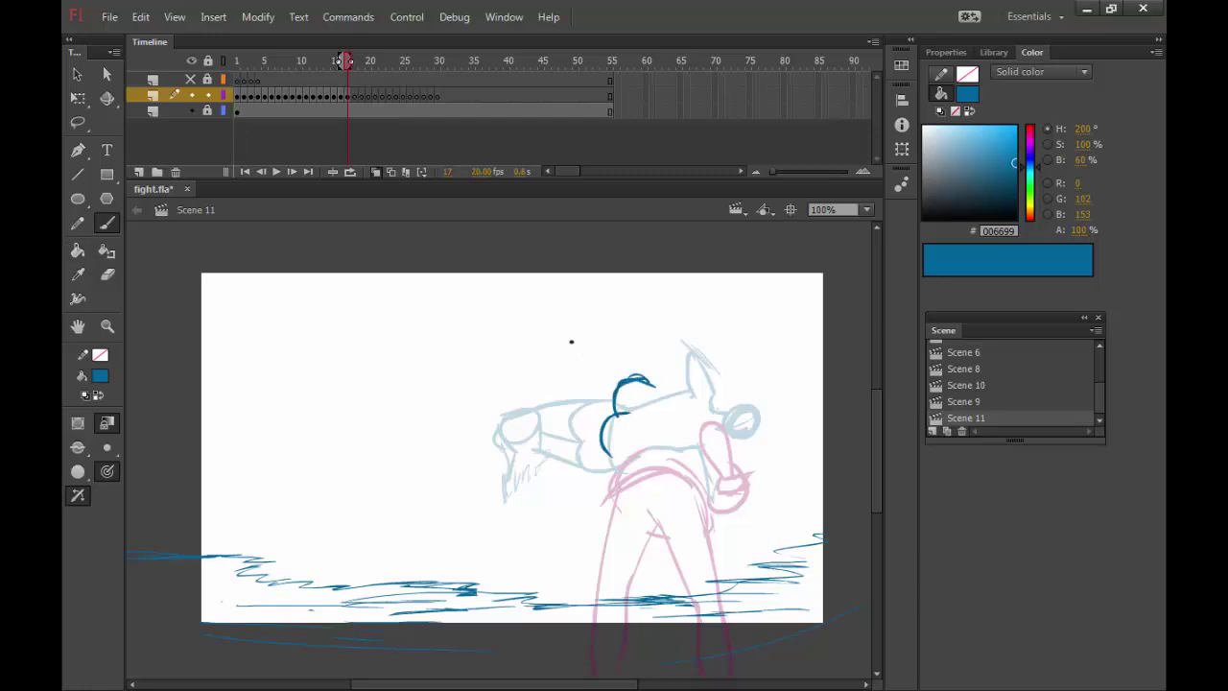
pyautogui.hotkey('ctrl', 'z')
pyautogui.moveTo(576, 431)
pyautogui.mouseDown()
pyautogui.moveTo(526, 400)
pyautogui.moveTo(509, 431)
pyautogui.mouseUp()
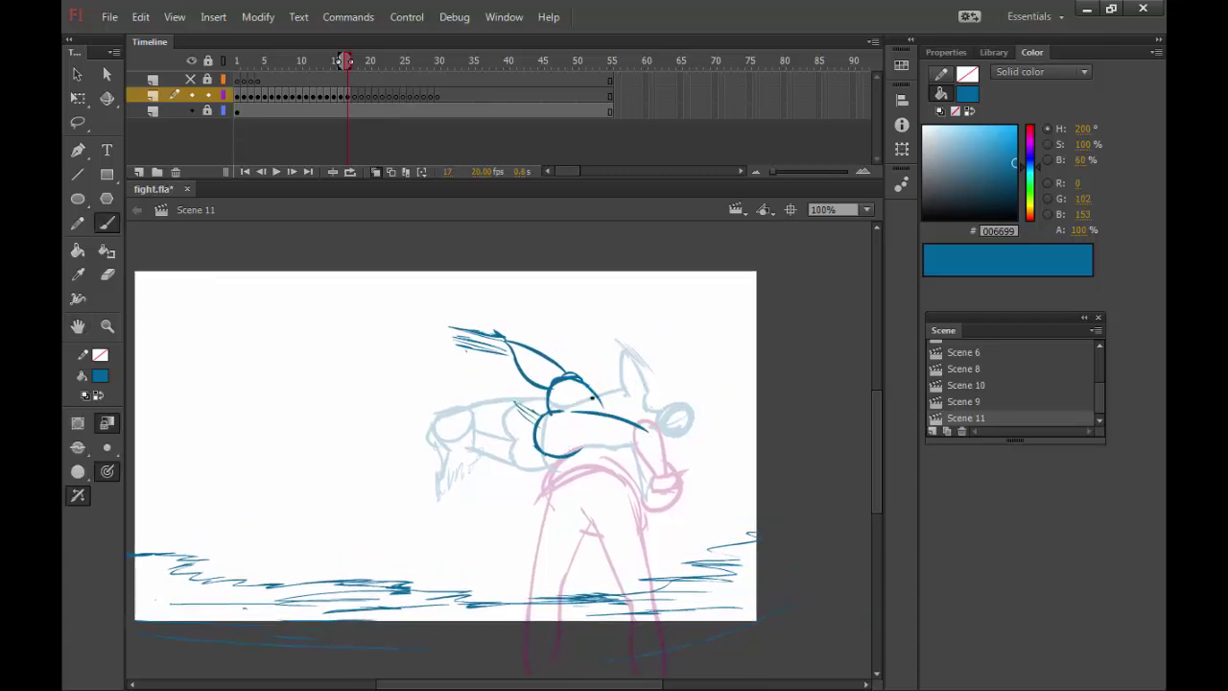
# Draw the blue figure's back, belly, hanging arm and lowered head in frame 17, redoing an undone stroke
pyautogui.moveTo(691, 422); pyautogui.dragTo(653, 437)
pyautogui.moveTo(672, 441)
pyautogui.mouseDown()
pyautogui.moveTo(672, 427)
pyautogui.moveTo(671, 451)
pyautogui.mouseUp()
pyautogui.hotkey('ctrl', 'z')
pyautogui.moveTo(727, 437)
pyautogui.mouseDown()
pyautogui.moveTo(726, 473)
pyautogui.moveTo(657, 499)
pyautogui.moveTo(631, 525)
pyautogui.moveTo(635, 425)
pyautogui.mouseUp()
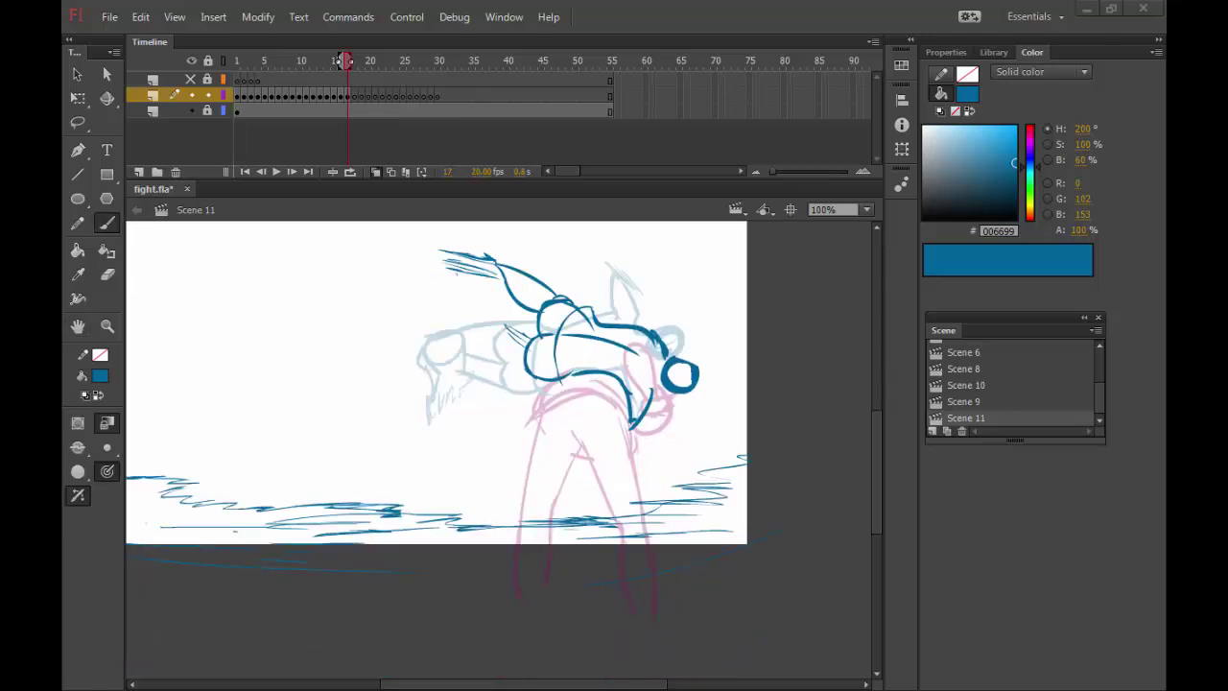
pyautogui.moveTo(714, 369); pyautogui.dragTo(710, 400)
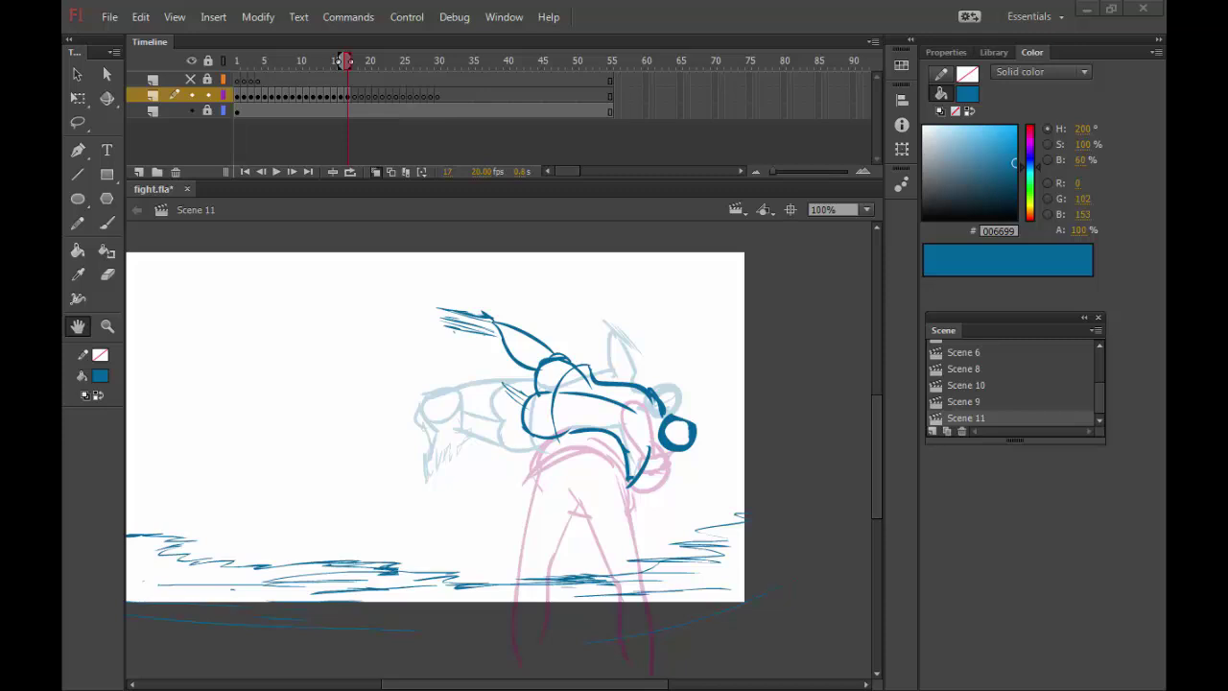
# Sketch the magenta figure in frame 17 with colour 990054, drawing the coat hem, spread legs, trailing arm and raised hand
pyautogui.moveTo(668, 345); pyautogui.dragTo(671, 312)
pyautogui.press('b')
pyautogui.moveTo(568, 546)
pyautogui.mouseDown()
pyautogui.moveTo(583, 449)
pyautogui.moveTo(629, 601)
pyautogui.mouseUp()
pyautogui.moveTo(633, 422); pyautogui.dragTo(658, 612)
pyautogui.moveTo(551, 430)
pyautogui.mouseDown()
pyautogui.moveTo(631, 394)
pyautogui.moveTo(650, 441)
pyautogui.moveTo(643, 425)
pyautogui.mouseUp()
pyautogui.hotkey('ctrl', 'z')
pyautogui.moveTo(643, 427); pyautogui.dragTo(761, 418)
# Step back and forth through the earlier frames and play the animation to examine the throw's motion
pyautogui.press('.')
pyautogui.press('.')
pyautogui.press('.')
pyautogui.press(',')
pyautogui.press(',')
pyautogui.press(',')
pyautogui.press(',')
pyautogui.press(',')
pyautogui.press(',')
pyautogui.press(',')
pyautogui.press(',')
pyautogui.press(',')
pyautogui.press(',')
pyautogui.press('Return')
pyautogui.moveTo(749, 340); pyautogui.dragTo(753, 404)
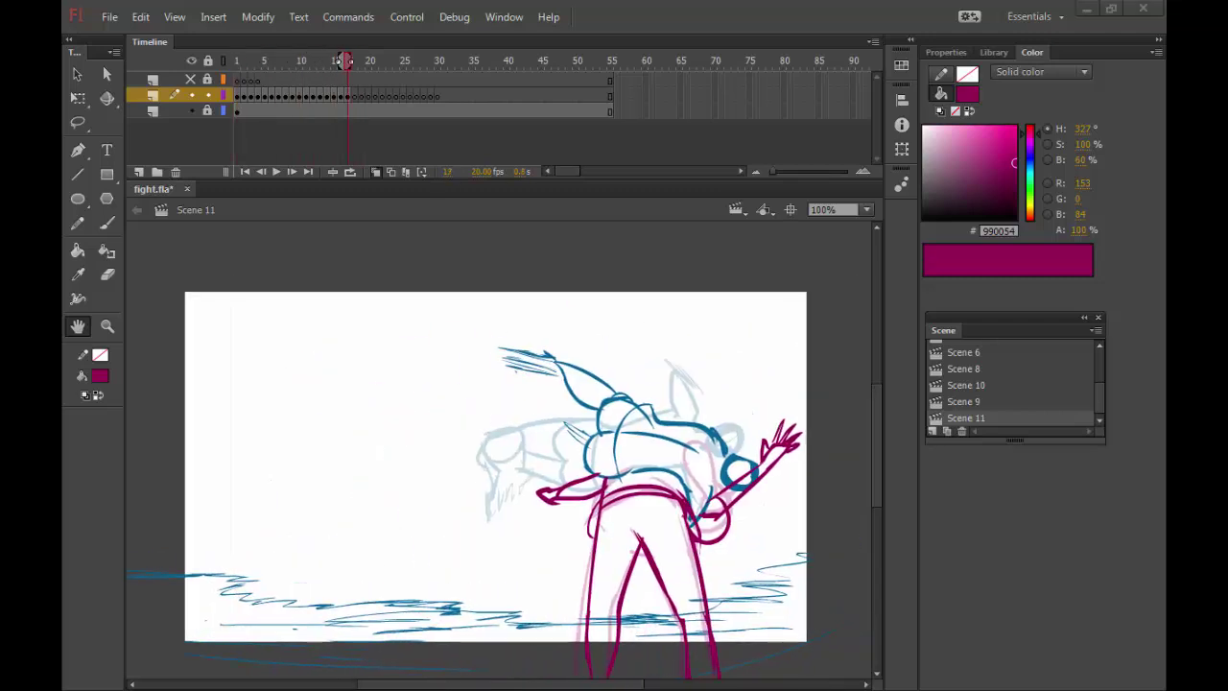
# Sketch the magenta figure's trailing arm, torso side, coat hem and rear leg in frame 18 with colour 990054
pyautogui.moveTo(639, 433); pyautogui.dragTo(589, 401)
pyautogui.press('.')
pyautogui.press('b')
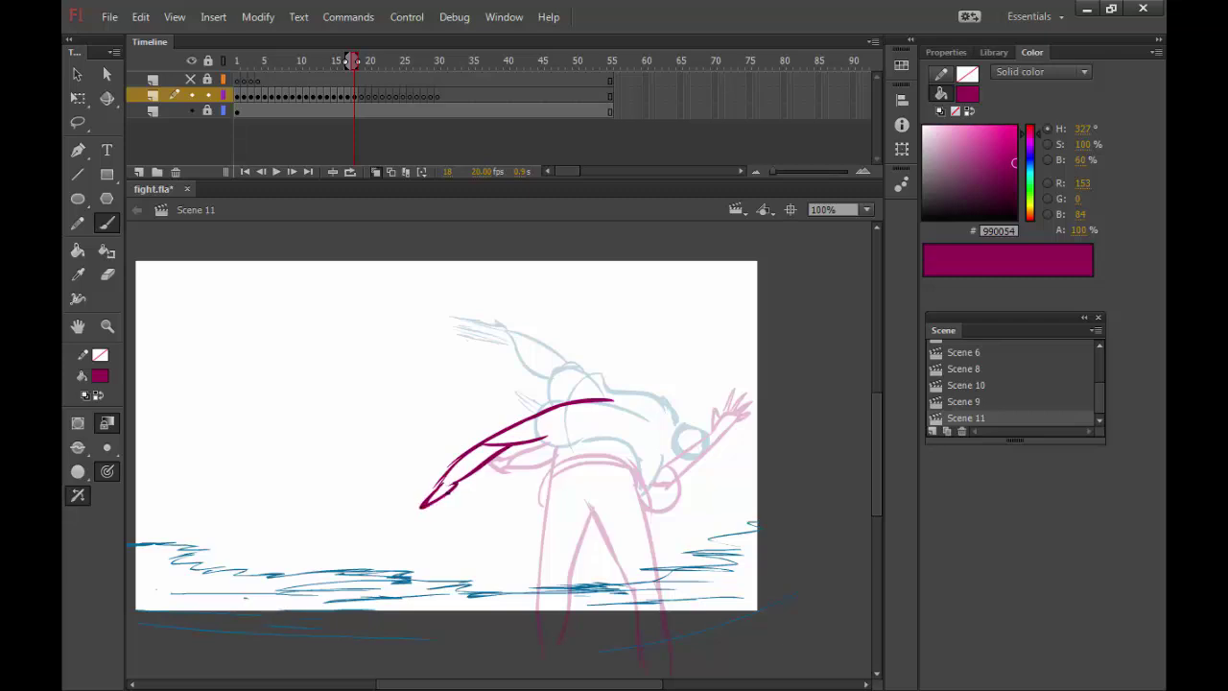
pyautogui.moveTo(516, 439); pyautogui.dragTo(508, 407)
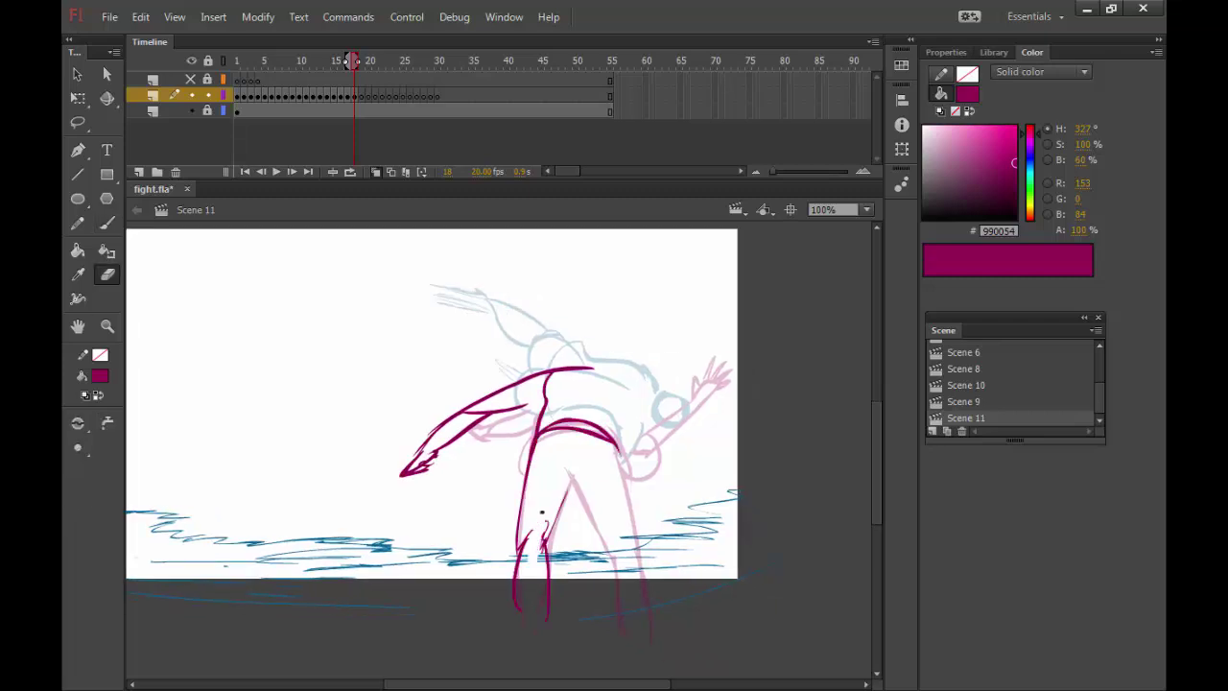
# Add the magenta figure's shoulder line, gripping hand and other leg in frame 18, erasing rough lines at the knee
pyautogui.moveTo(576, 432)
pyautogui.mouseDown()
pyautogui.moveTo(576, 316)
pyautogui.moveTo(576, 413)
pyautogui.mouseUp()
pyautogui.moveTo(656, 399); pyautogui.dragTo(676, 377)
pyautogui.press('q')
pyautogui.moveTo(394, 350); pyautogui.dragTo(554, 465)
pyautogui.press('b')
# Sketch the blue figure in frame 18 with colour 006699, drawing its head, arched back, hips, hanging arm and lower leg
pyautogui.moveTo(687, 353)
pyautogui.mouseDown()
pyautogui.moveTo(663, 369)
pyautogui.moveTo(647, 419)
pyautogui.moveTo(671, 387)
pyautogui.mouseUp()
pyautogui.moveTo(573, 410); pyautogui.dragTo(591, 355)
pyautogui.moveTo(480, 432); pyautogui.dragTo(527, 418)
pyautogui.press('.')
pyautogui.moveTo(691, 369); pyautogui.dragTo(705, 369)
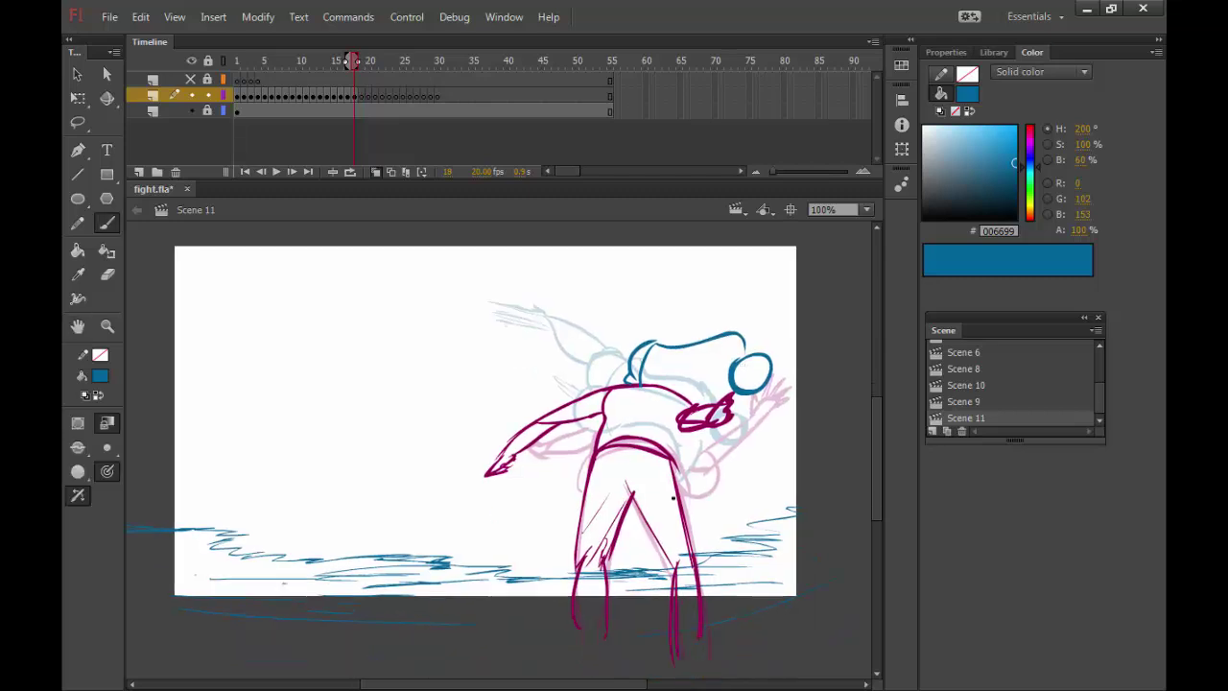
pyautogui.moveTo(560, 466)
pyautogui.mouseDown()
pyautogui.moveTo(624, 436)
pyautogui.moveTo(509, 494)
pyautogui.moveTo(562, 567)
pyautogui.moveTo(562, 522)
pyautogui.mouseUp()
pyautogui.moveTo(525, 383)
pyautogui.mouseDown()
pyautogui.moveTo(547, 462)
pyautogui.moveTo(583, 467)
pyautogui.mouseUp()
pyautogui.press('e')
pyautogui.moveTo(578, 383); pyautogui.dragTo(596, 345)
# Move the sketch keyframes from frame 3 onward one frame later, opening an empty in-between at frame 3
pyautogui.press('.')
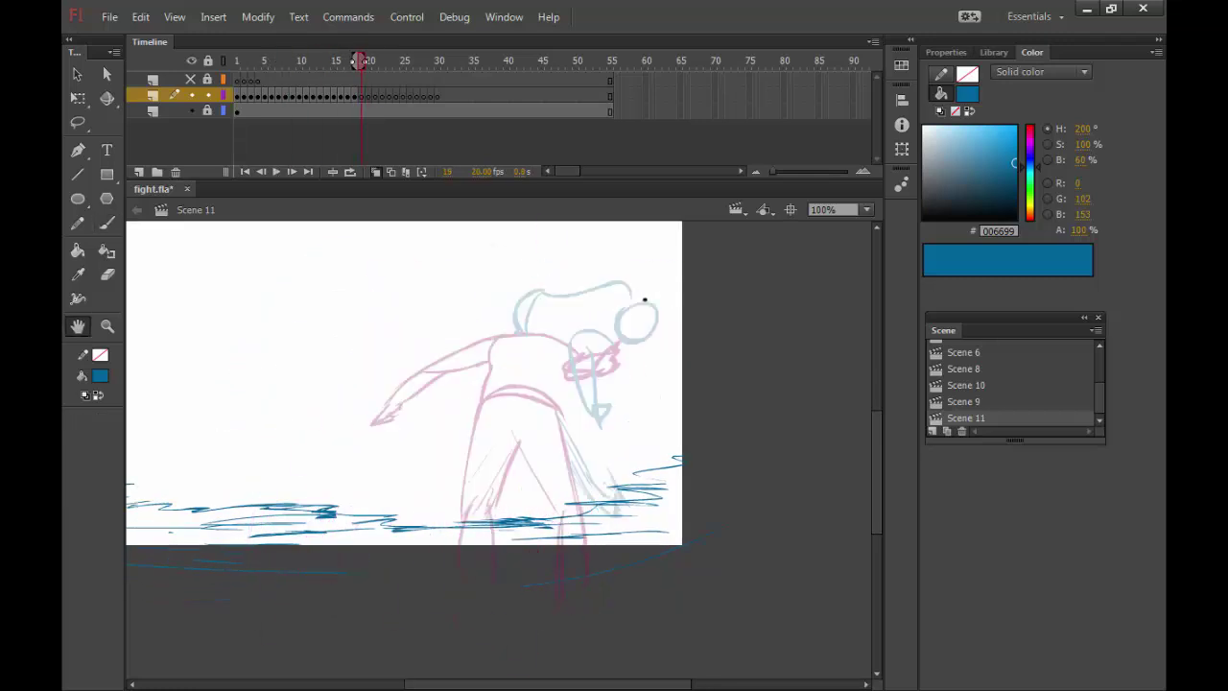
pyautogui.press('b')
pyautogui.moveTo(666, 307); pyautogui.dragTo(713, 422)
pyautogui.press('h')
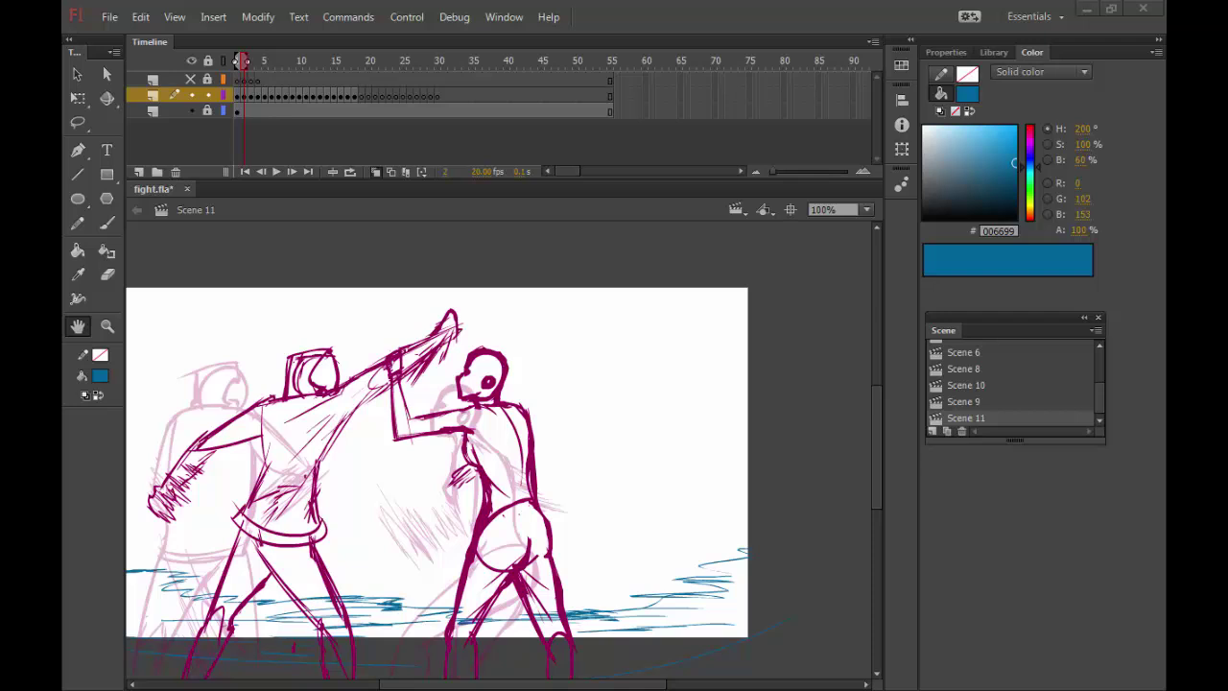
pyautogui.moveTo(549, 379); pyautogui.dragTo(591, 377)
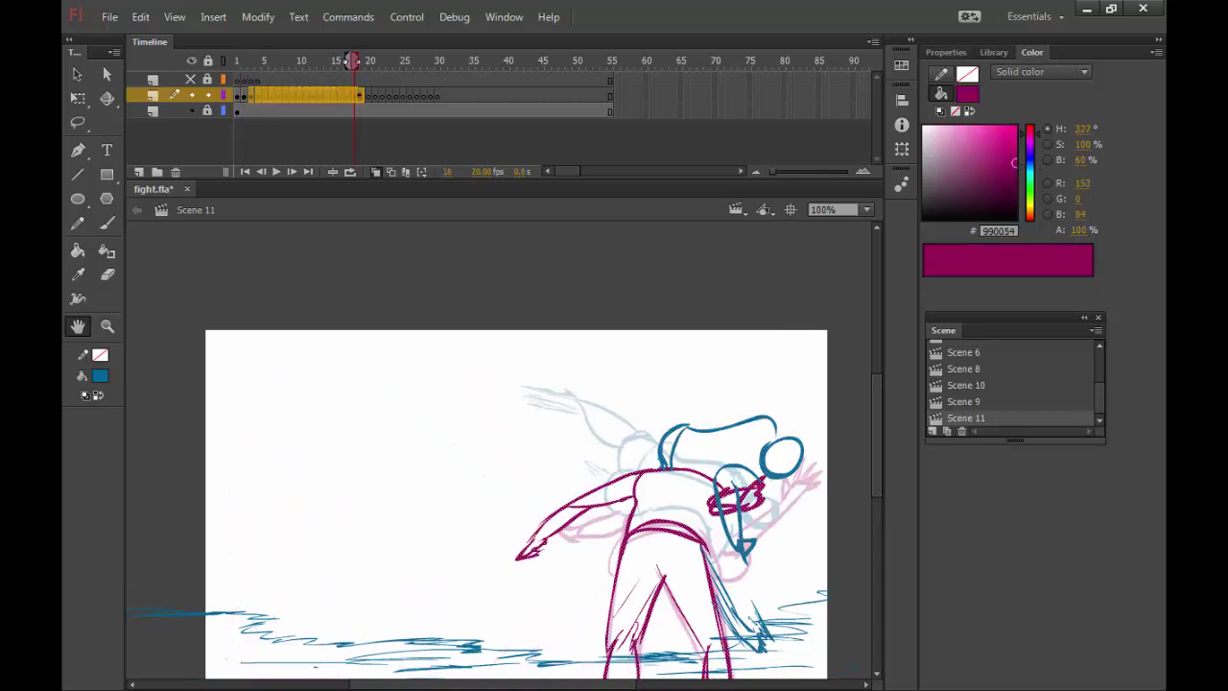
pyautogui.moveTo(362, 442); pyautogui.dragTo(439, 436)
pyautogui.press('b')
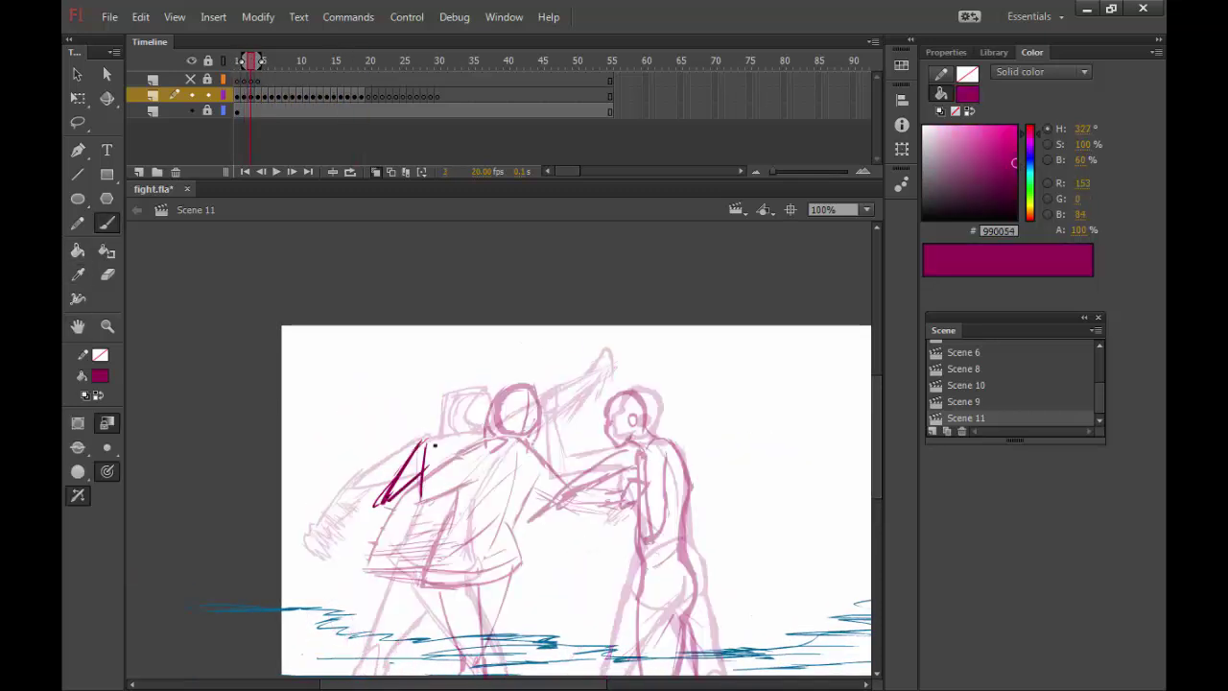
# Sketch the hooded figure's boxy head, shoulders and back-swinging arm with scribbled motion lines in frame 3 in colour 990054
pyautogui.moveTo(597, 440); pyautogui.dragTo(613, 455)
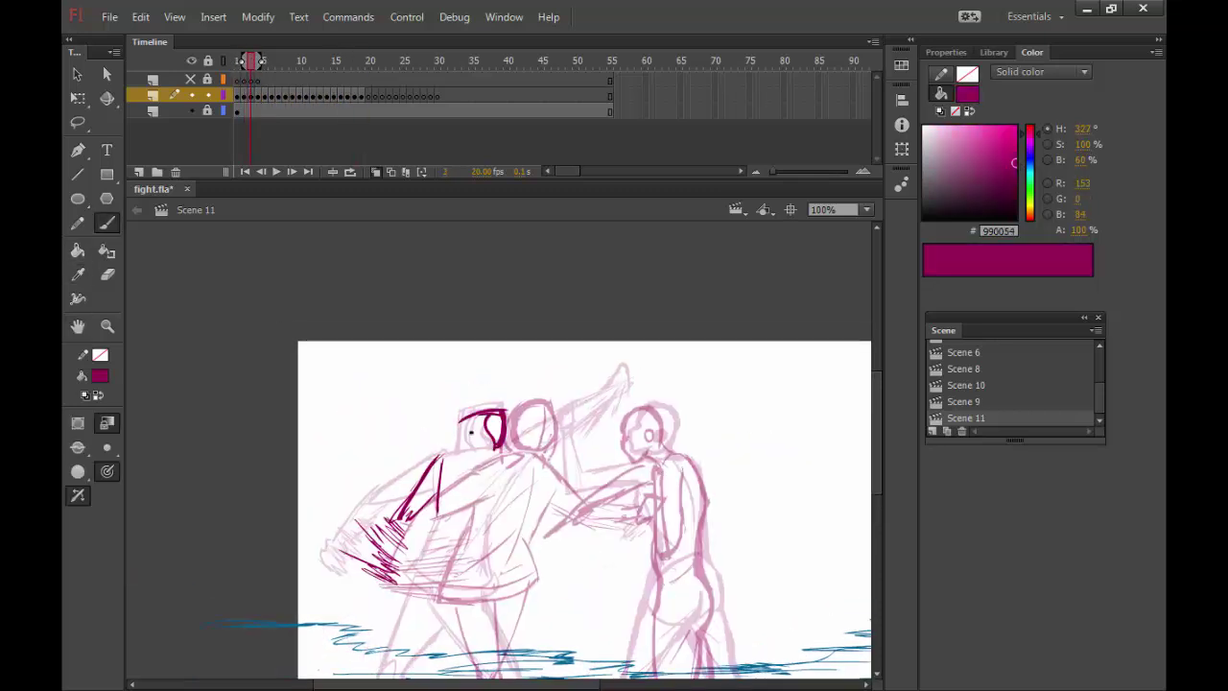
pyautogui.press('h')
pyautogui.moveTo(683, 428)
pyautogui.mouseDown()
pyautogui.moveTo(671, 432)
pyautogui.moveTo(675, 423)
pyautogui.mouseUp()
pyautogui.press('b')
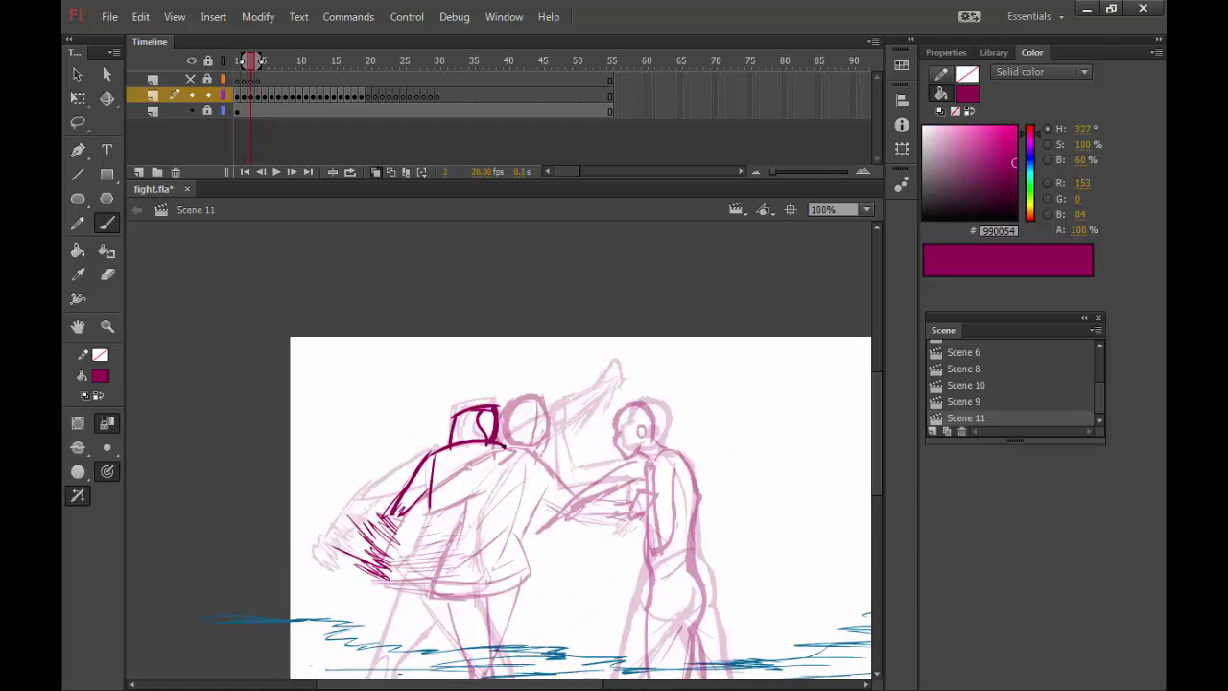
pyautogui.moveTo(537, 451); pyautogui.dragTo(554, 405)
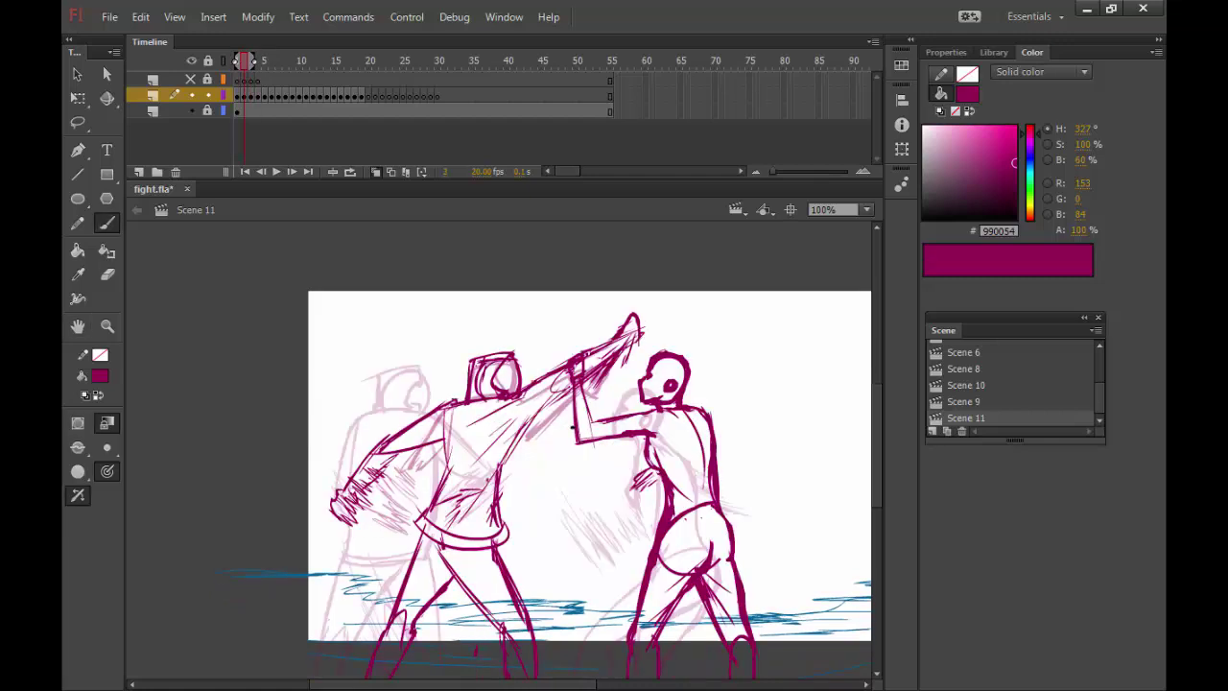
# Complete the hooded figure in frame 3 with its raised striking arm, coat, curved hem and striding legs
pyautogui.press('e')
pyautogui.moveTo(515, 638); pyautogui.dragTo(575, 569)
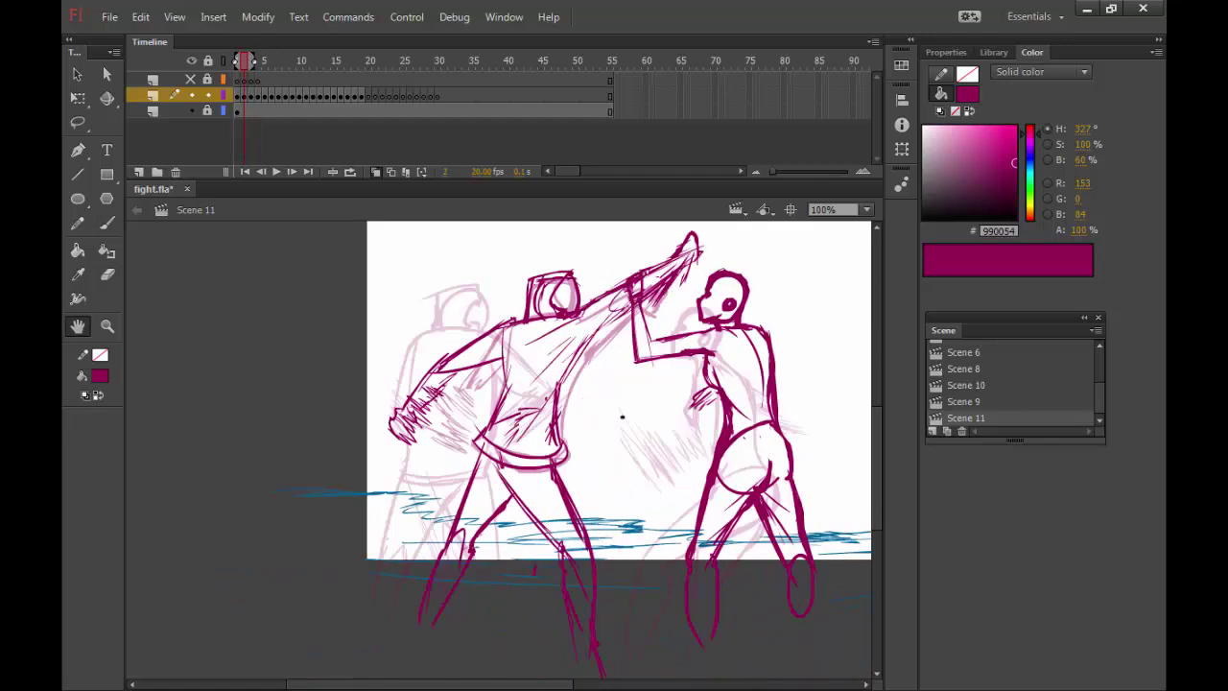
pyautogui.moveTo(512, 497); pyautogui.dragTo(574, 503)
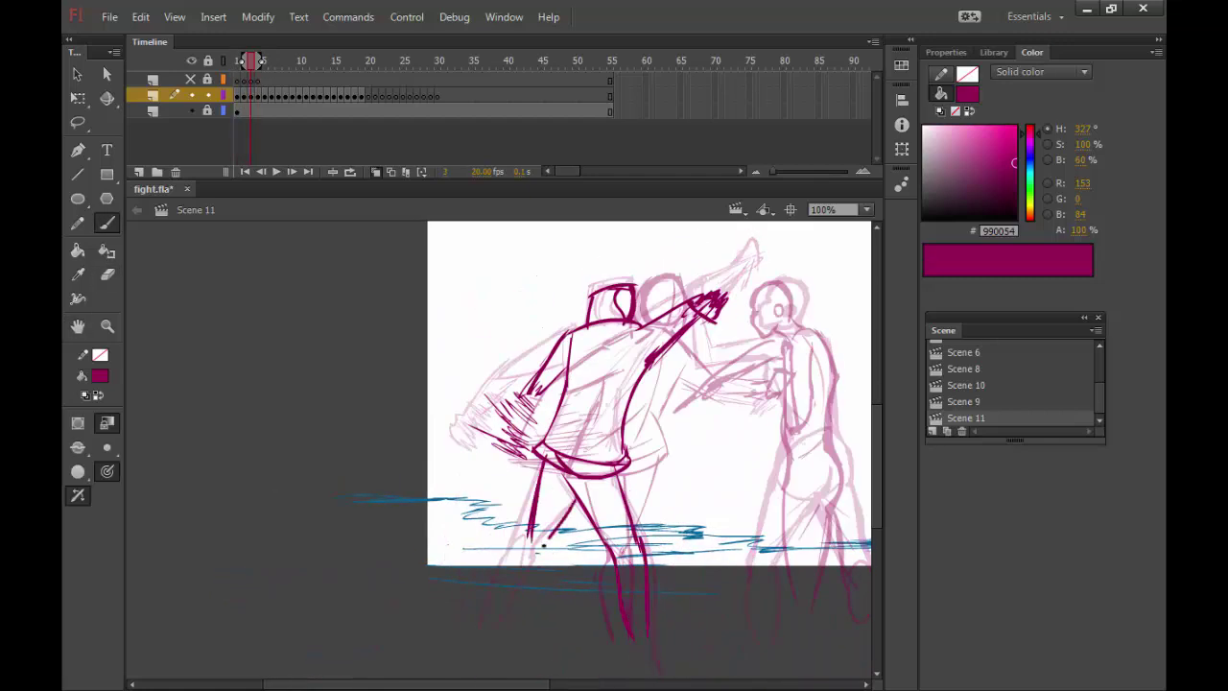
pyautogui.moveTo(852, 362)
pyautogui.mouseDown()
pyautogui.moveTo(767, 433)
pyautogui.moveTo(707, 460)
pyautogui.moveTo(696, 444)
pyautogui.mouseUp()
# Sketch the bald opponent in frame 3 between the neighbouring poses, with head, outstretched arm, torso and legs
pyautogui.press('.')
pyautogui.scroll(-3, 631, 526)
pyautogui.press('.')
pyautogui.press('.')
pyautogui.press(',')
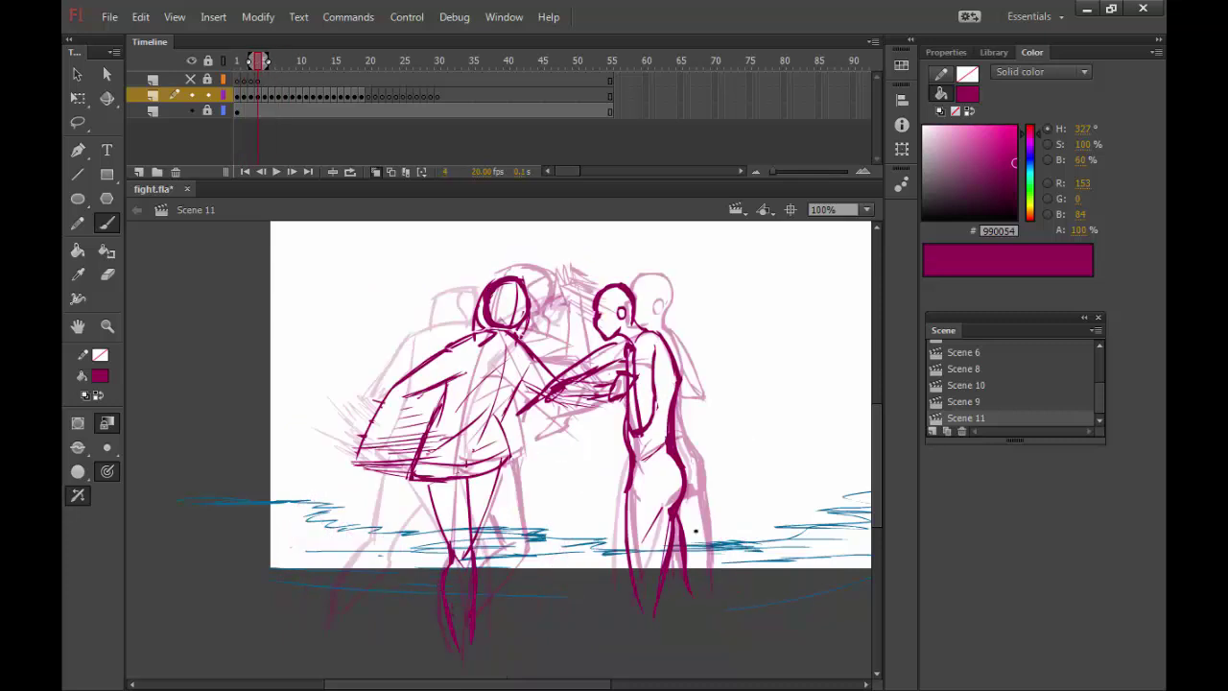
pyautogui.press(',')
pyautogui.scroll(4, 685, 470)
pyautogui.press('.')
pyautogui.press(',')
pyautogui.press(',')
pyautogui.press('.')
pyautogui.moveTo(707, 514); pyautogui.dragTo(705, 551)
pyautogui.press(',')
pyautogui.press('e')
pyautogui.moveTo(763, 461); pyautogui.dragTo(682, 348)
# Compare the opening poses and hold the frame 2 drawing for one extra frame across all layers
pyautogui.press('.')
pyautogui.press(',')
pyautogui.press('.')
pyautogui.press(',')
pyautogui.press('.')
pyautogui.press(',')
pyautogui.press(',')
pyautogui.press('.')
pyautogui.press(',')
pyautogui.press('.')
pyautogui.press('.')
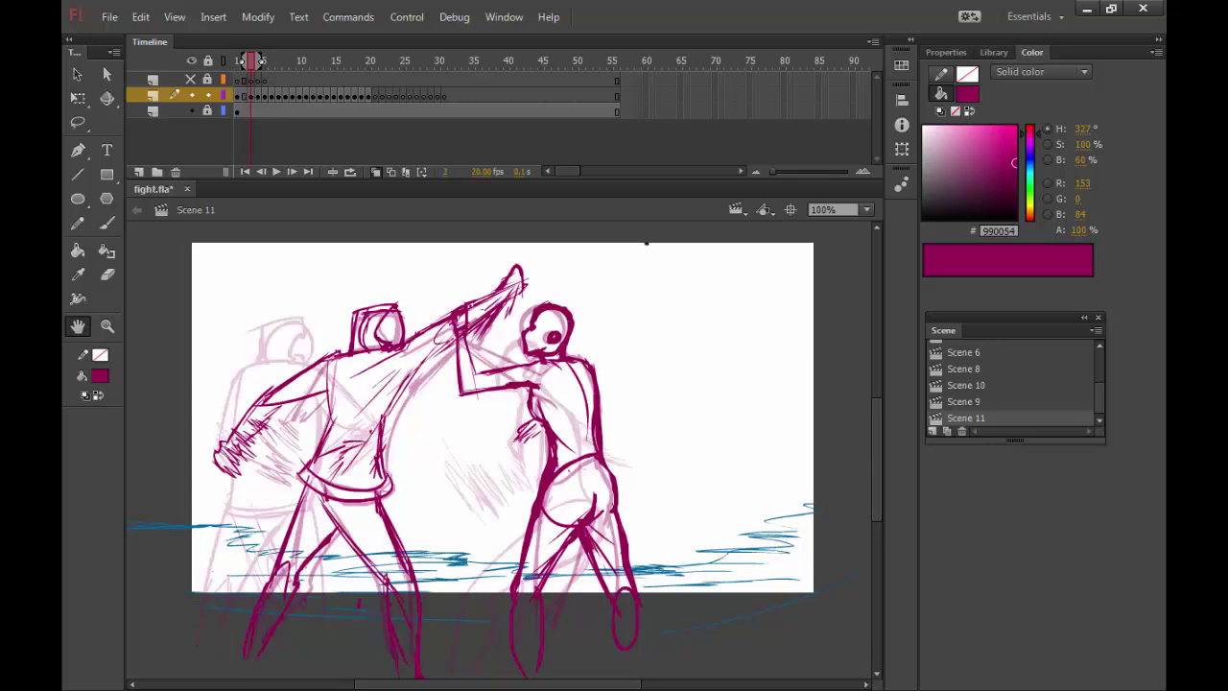
# Insert hold frames between the remaining drawings across all layers, stretching the timeline to 70 frames, and play it back
pyautogui.press('.')
pyautogui.press('.')
pyautogui.press('.')
pyautogui.press('.')
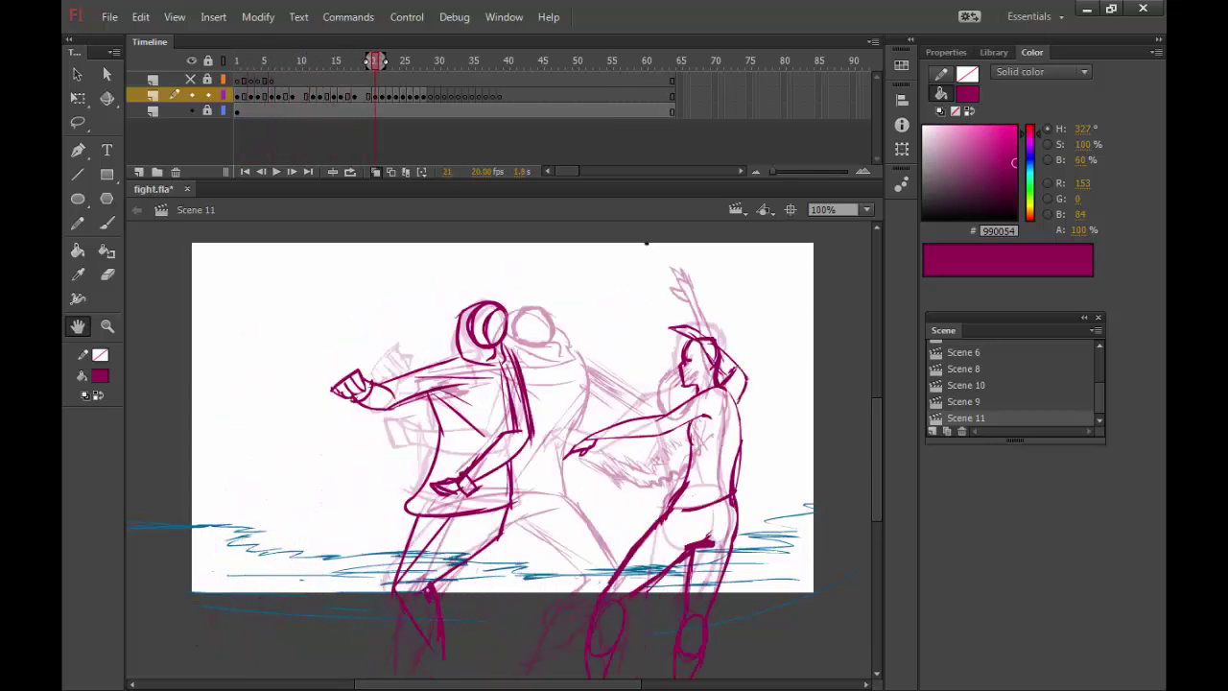
pyautogui.press('.')
pyautogui.press('.')
pyautogui.press('.')
pyautogui.press('.')
pyautogui.press('Return')
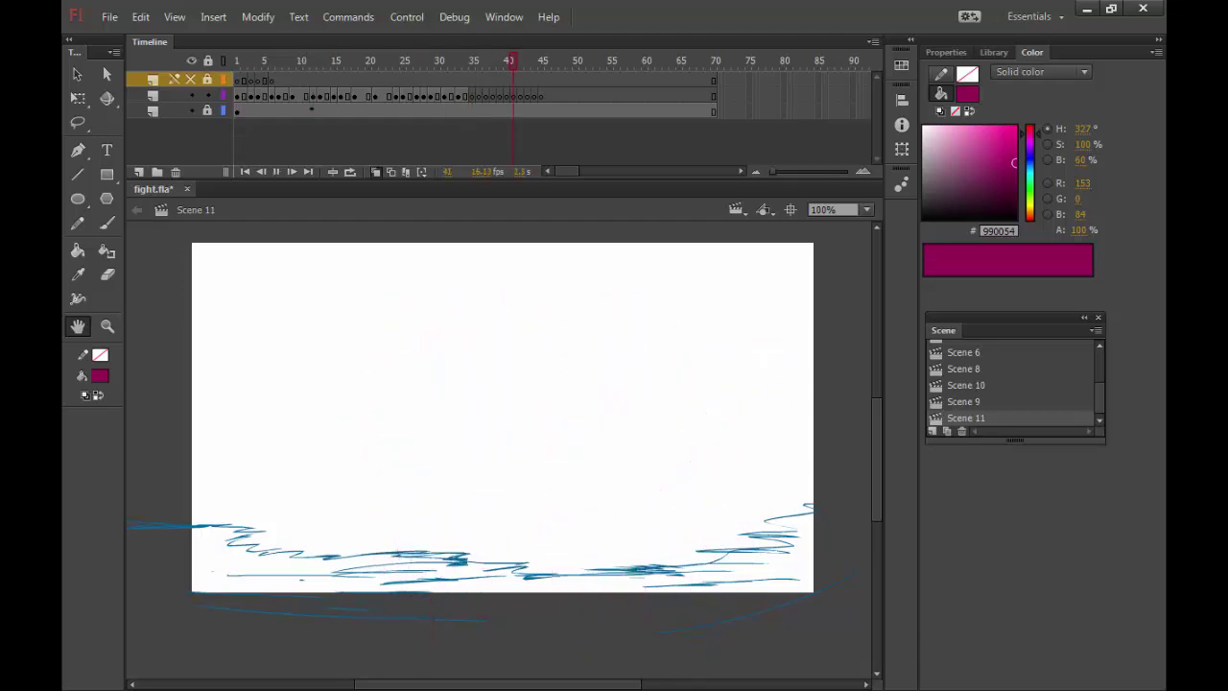
# Remove the surplus frames after frame 47 from all three layers
pyautogui.moveTo(548, 81); pyautogui.dragTo(713, 111)
pyautogui.rightClick(666, 90)
pyautogui.click(726, 203)
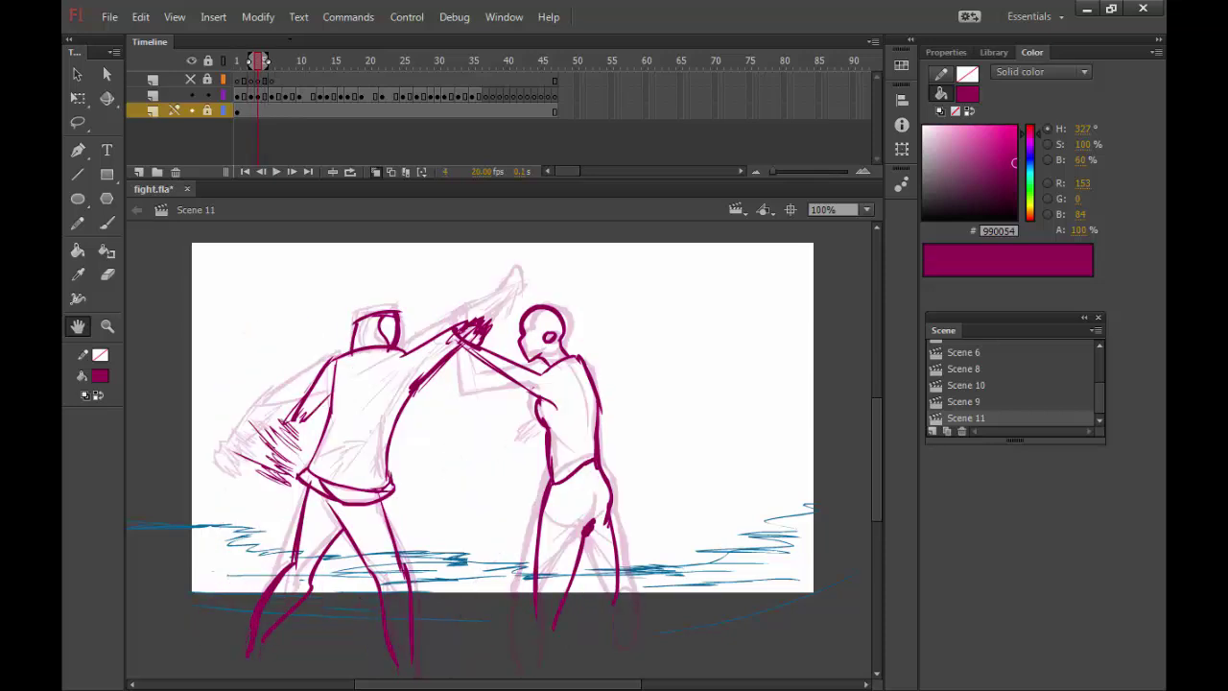
# Redraw the bald figure's arms in frame 4 so they bend and block the hooded figure's raised hand
pyautogui.click(257, 96)
pyautogui.press('b')
pyautogui.moveTo(259, 60)
pyautogui.mouseDown()
pyautogui.moveTo(293, 60)
pyautogui.moveTo(259, 60)
pyautogui.mouseUp()
pyautogui.moveTo(715, 401); pyautogui.dragTo(733, 408)
# Select all sketches in frames 6 to 38 with multiple-frame editing and shift them slightly to the right
pyautogui.press('Return')
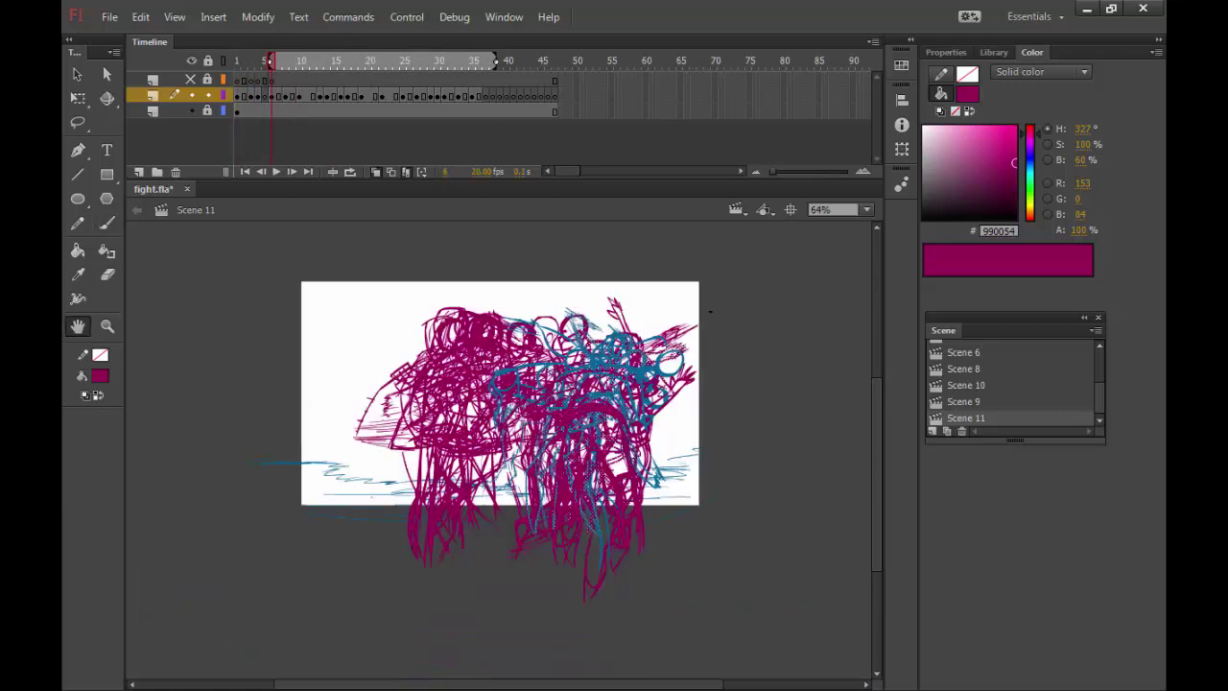
pyautogui.hotkey('ctrl', 'a')
pyautogui.press('.')
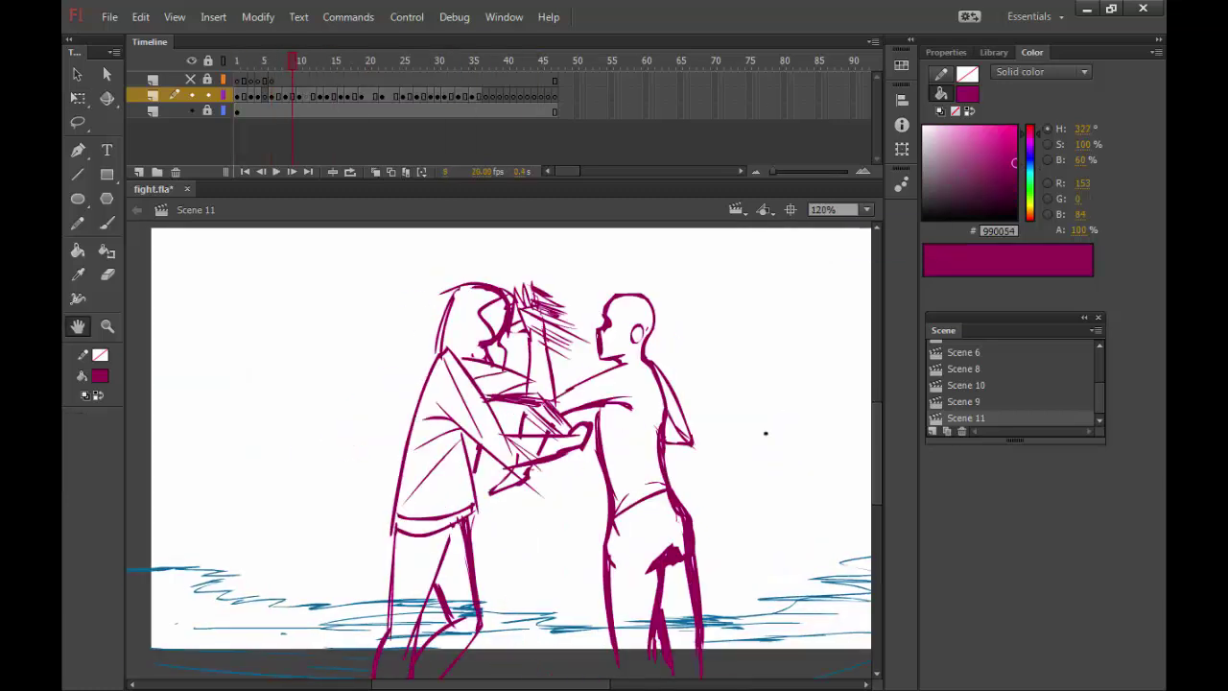
# Check the shifted drawings and insert an empty in-between keyframe at frame 5 of the sketch layer
pyautogui.moveTo(815, 337); pyautogui.dragTo(833, 331)
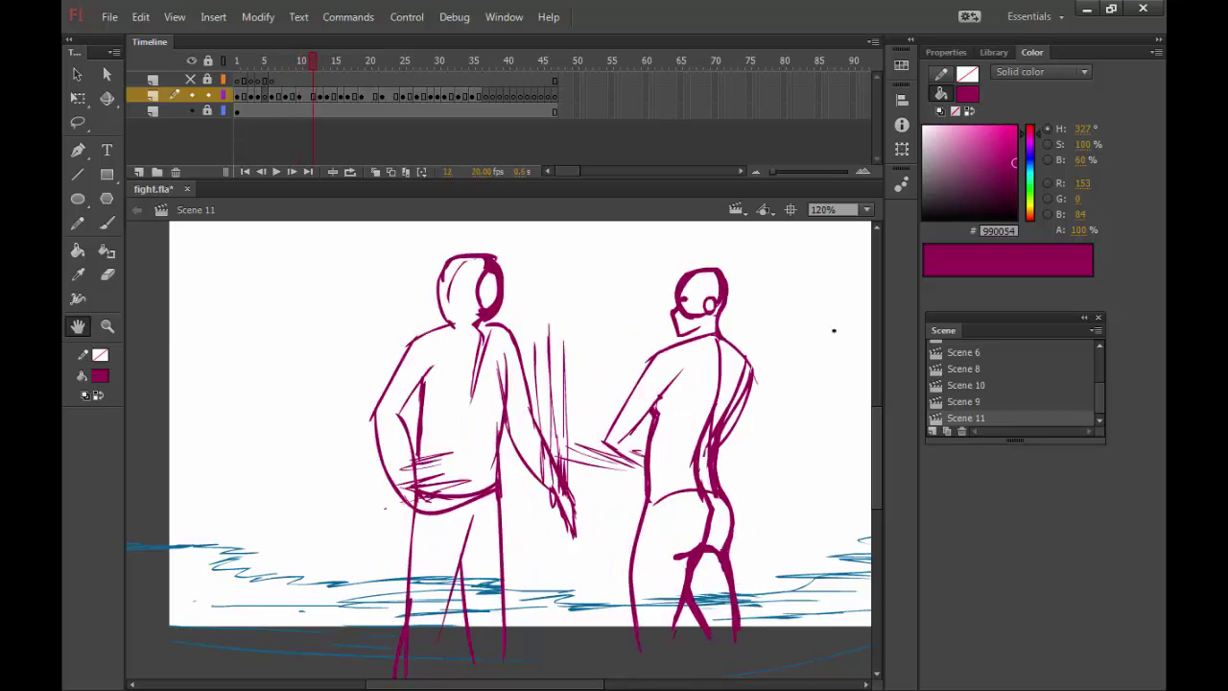
pyautogui.moveTo(523, 472); pyautogui.dragTo(575, 356)
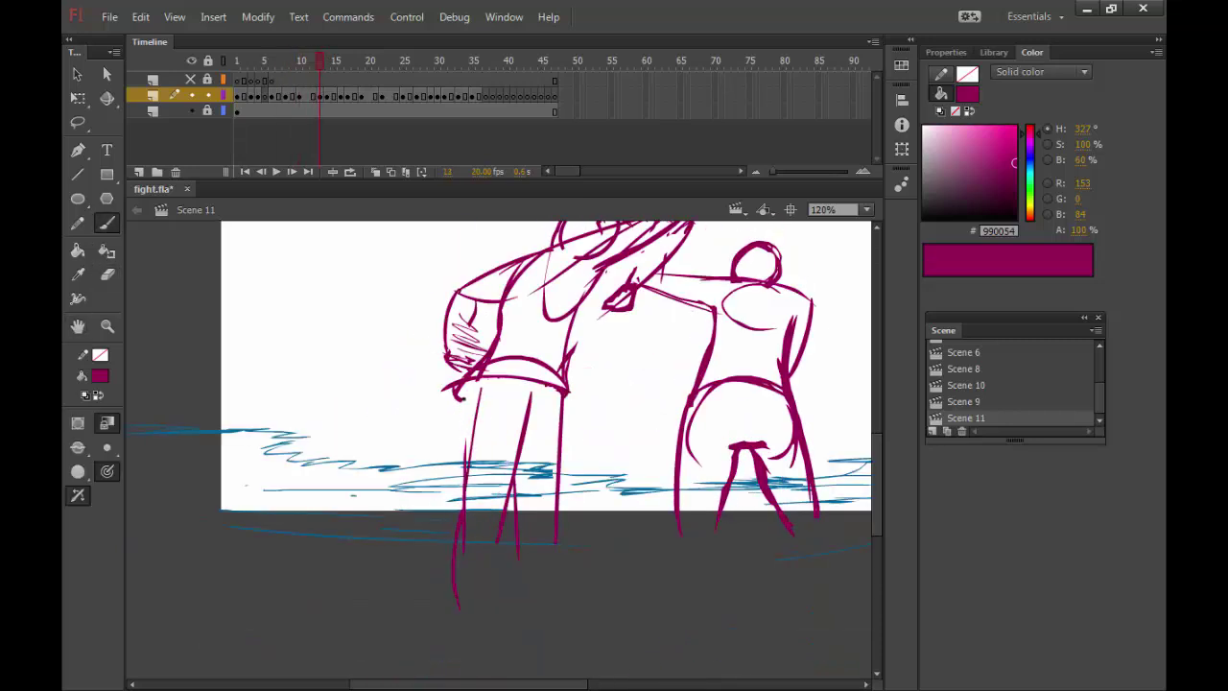
pyautogui.moveTo(523, 422); pyautogui.dragTo(439, 547)
pyautogui.click(265, 61)
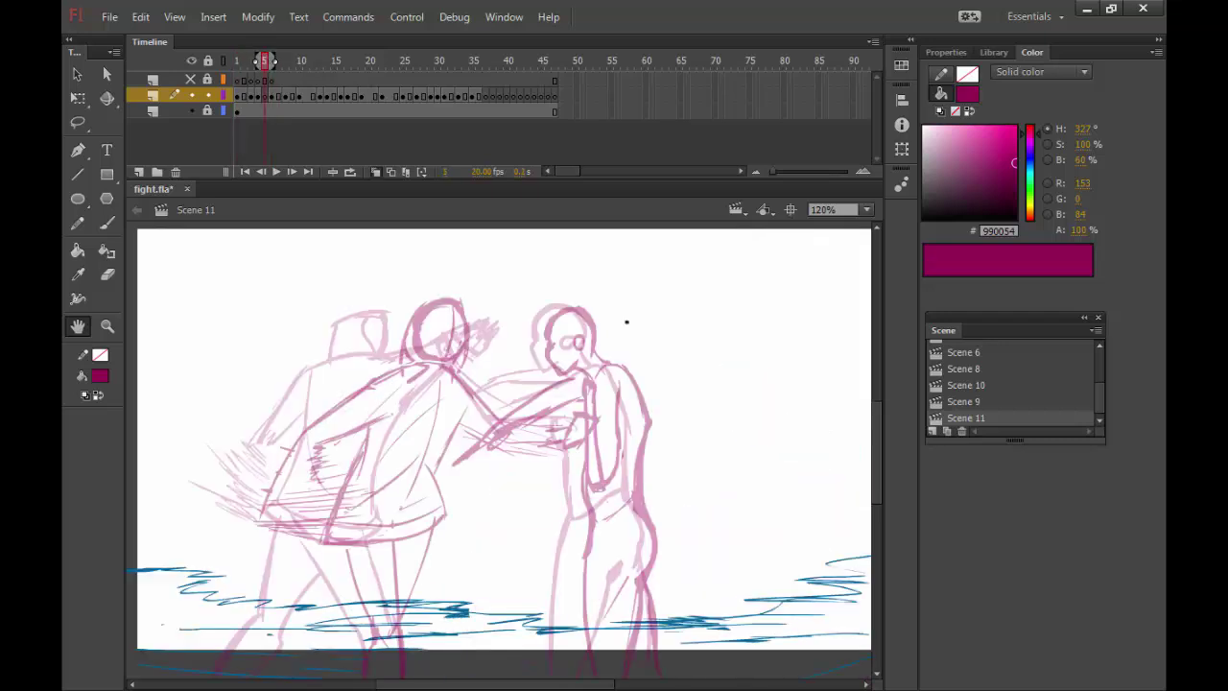
pyautogui.moveTo(627, 323); pyautogui.dragTo(666, 306)
# Sketch the hooded figure's turned head, rounded shoulder and scribbled swinging arm in frame 5, comparing with frame 4
pyautogui.press(',')
pyautogui.press('.')
pyautogui.press(',')
pyautogui.press('b')
pyautogui.press('.')
pyautogui.press('e')
pyautogui.moveTo(451, 310); pyautogui.dragTo(541, 278)
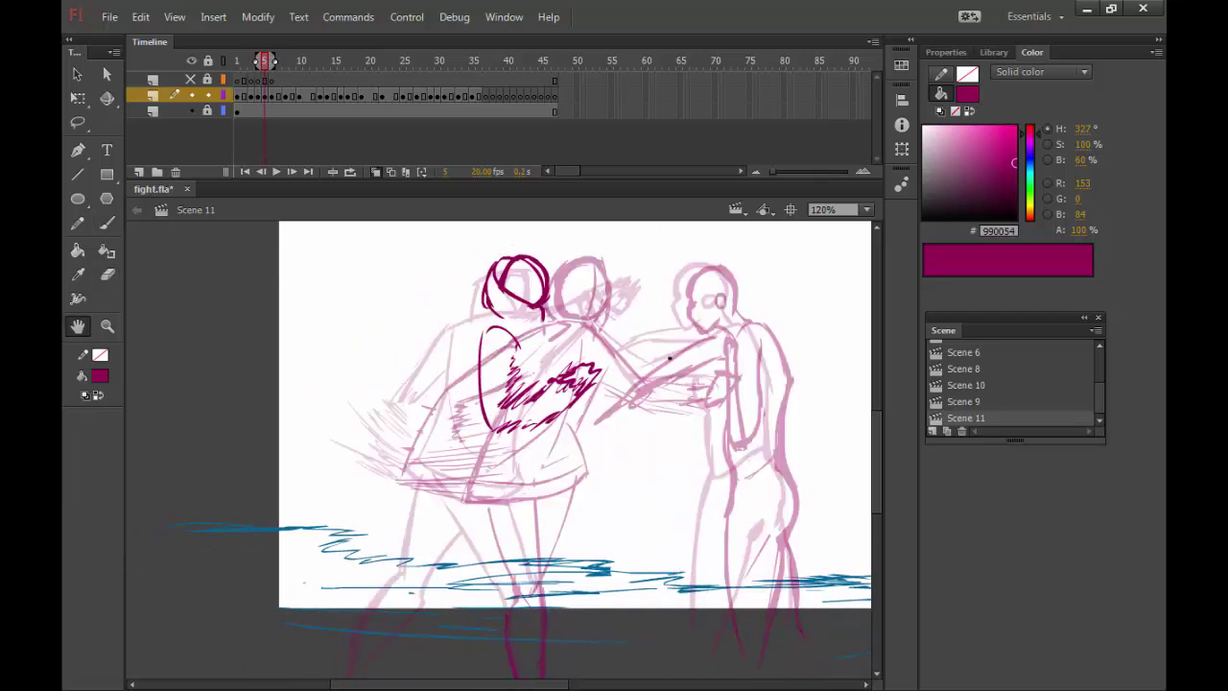
pyautogui.moveTo(576, 412); pyautogui.dragTo(630, 377)
# Add the hooded figure's flared coat, hem and close-set legs in frame 5
pyautogui.press(',')
pyautogui.moveTo(602, 442); pyautogui.dragTo(710, 492)
pyautogui.press('.')
pyautogui.press(',')
pyautogui.press('Return')
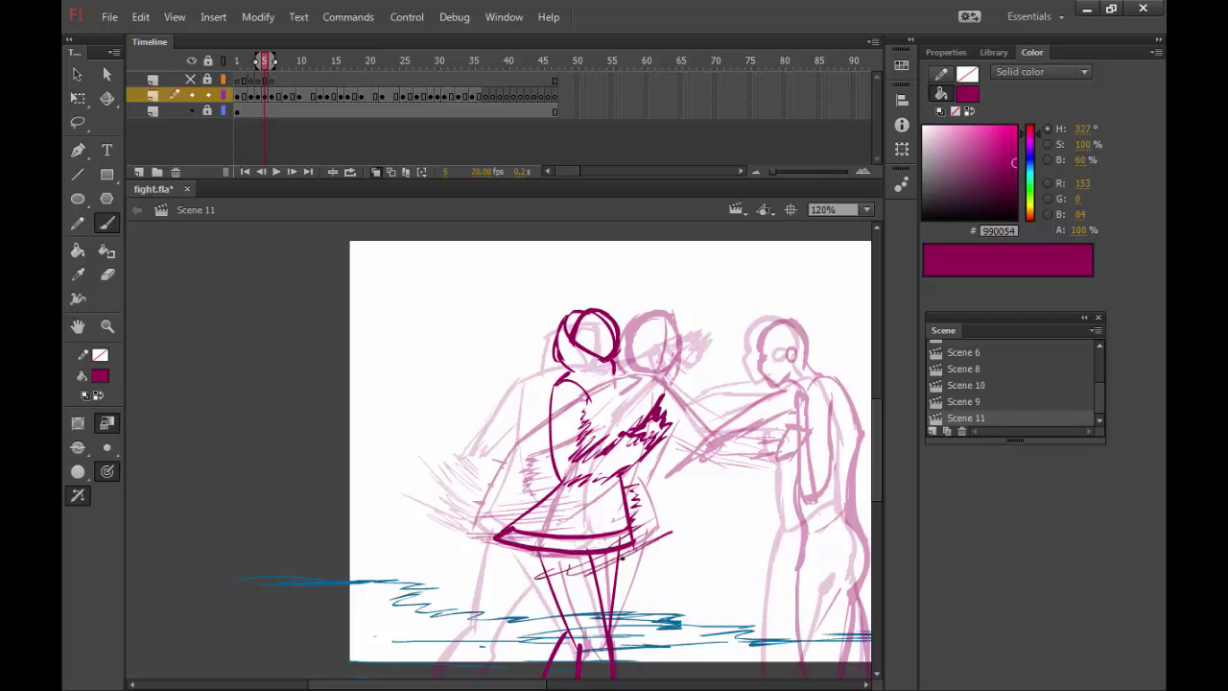
pyautogui.press('Return')
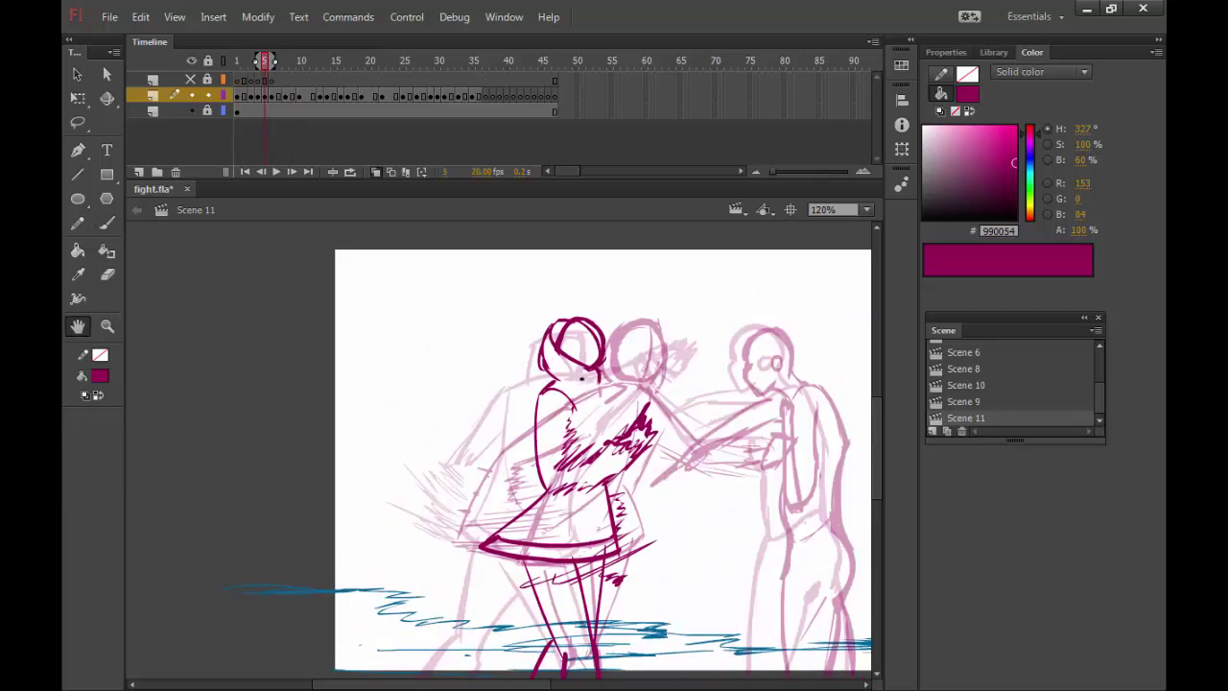
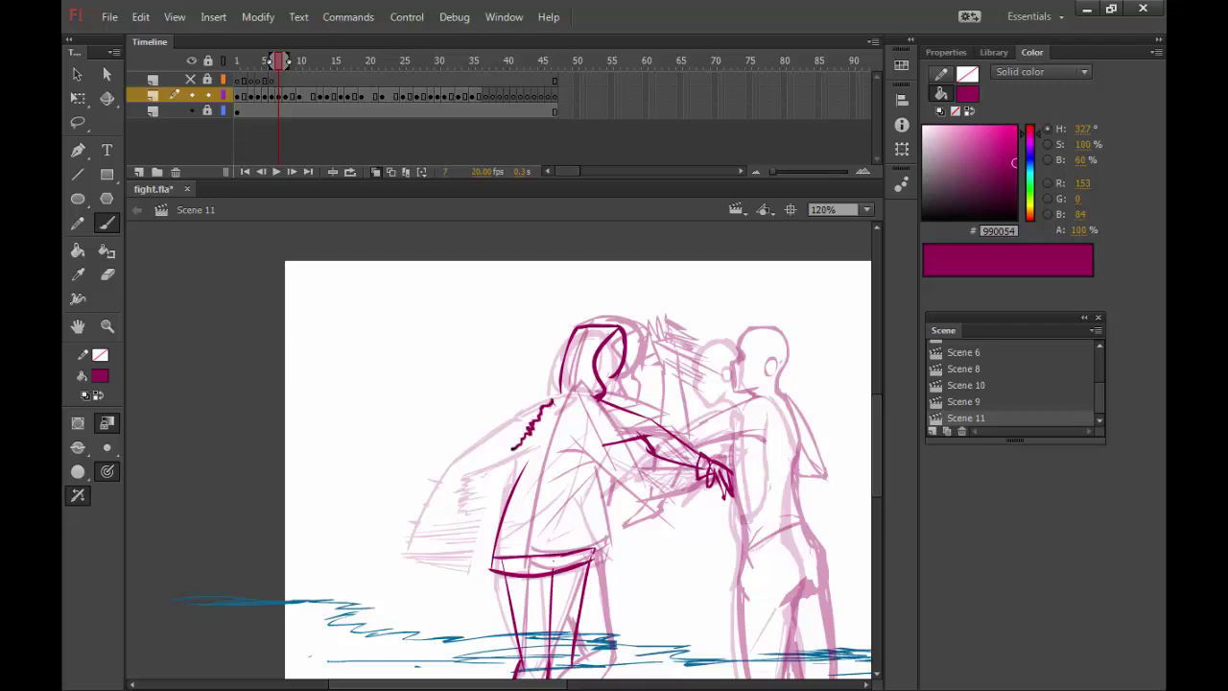
# Scribble the motion blur of the hooded figure's near arm across its coat in frame 7 and play the animation
pyautogui.press('Return')
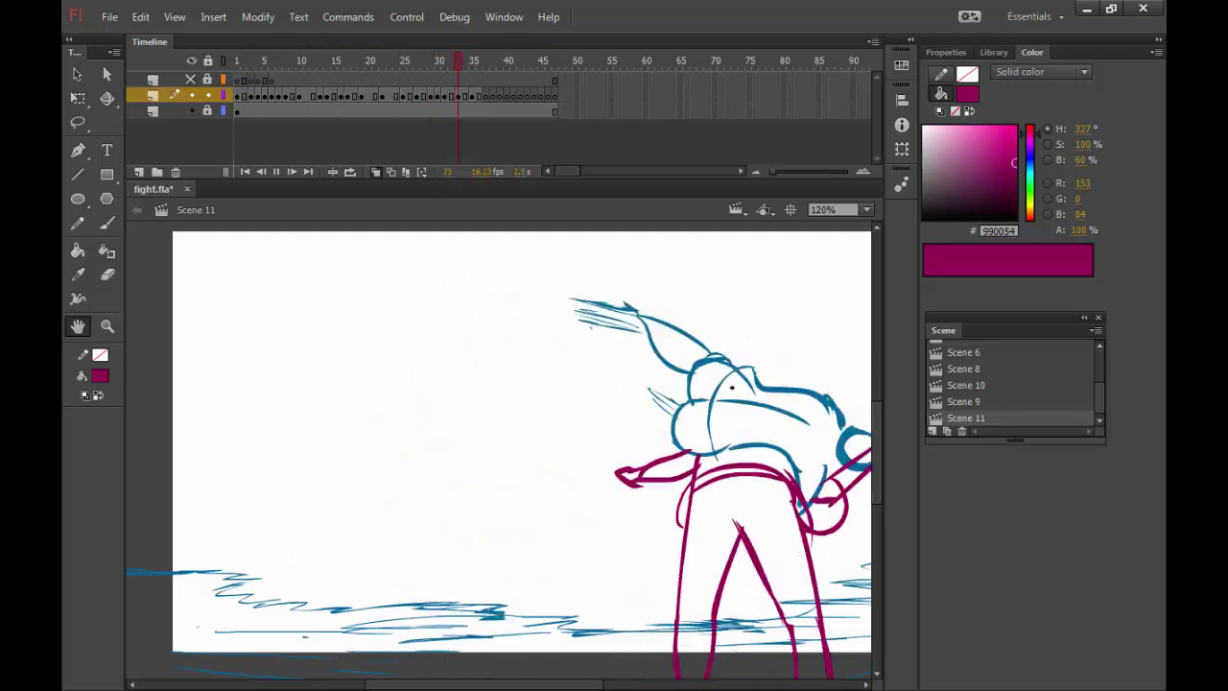
pyautogui.press('Return')
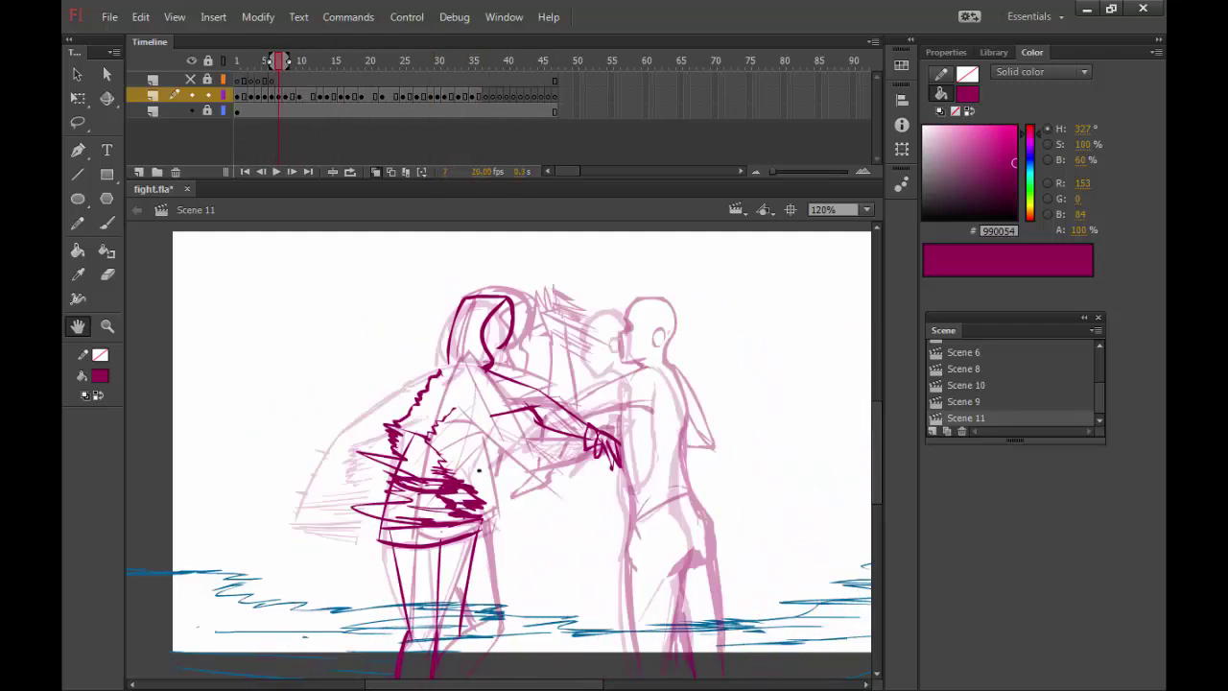
# Hold the blocked raised-hand drawing of frame 4 for one more frame
pyautogui.press('b')
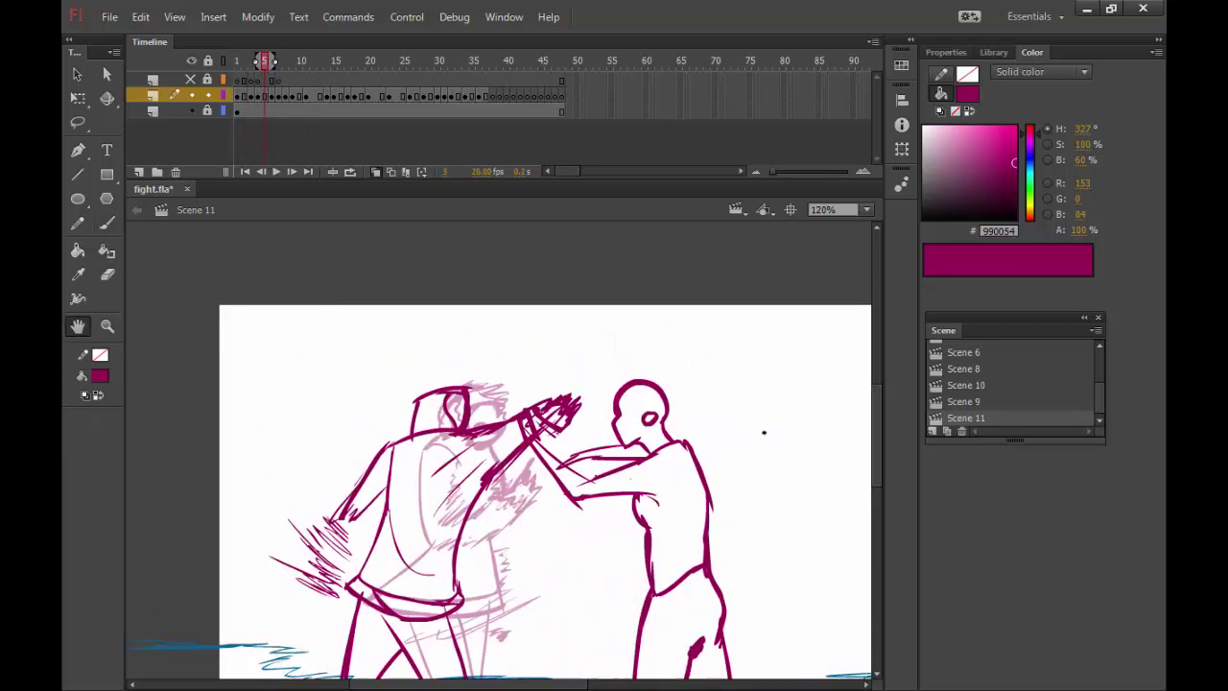
pyautogui.press('b')
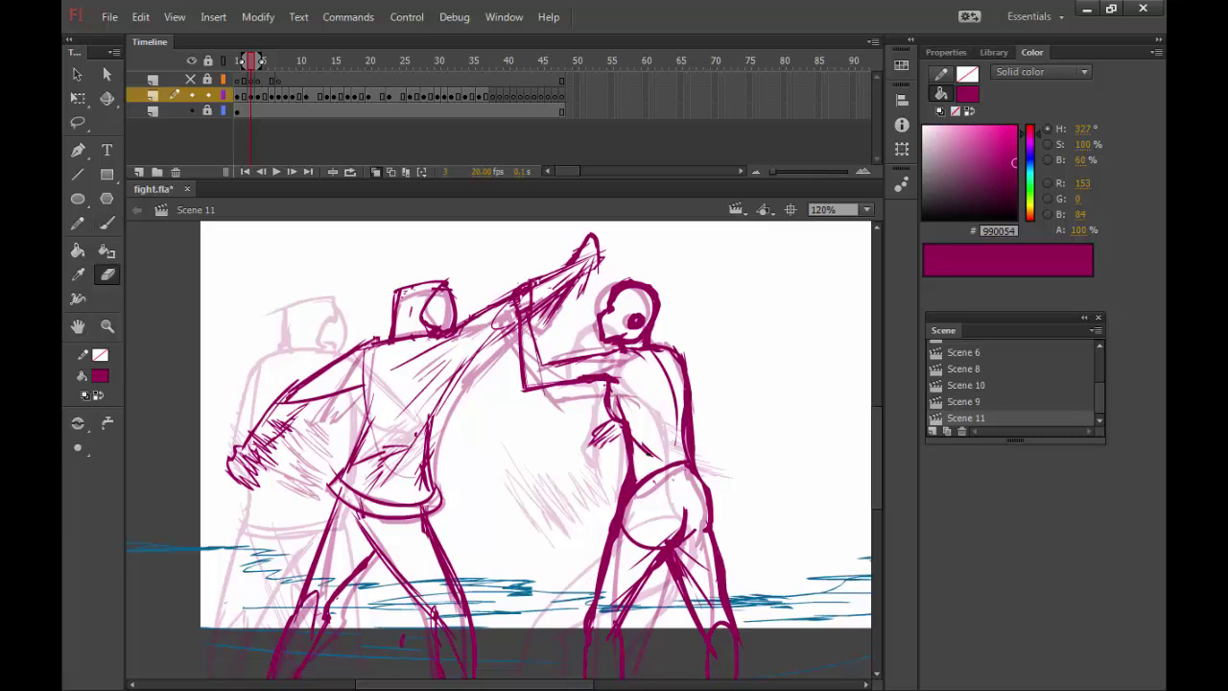
pyautogui.press('h')
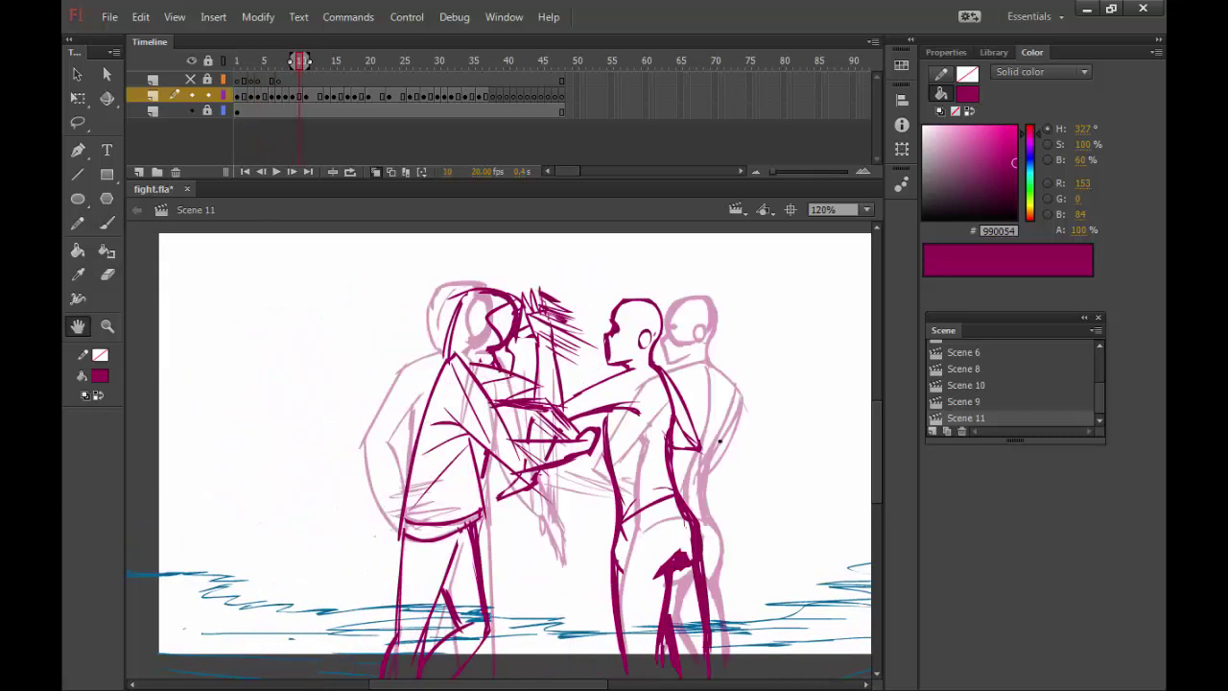
# Step through the sketches up to frame 15 to examine how the retimed poses follow one another
pyautogui.press('b')
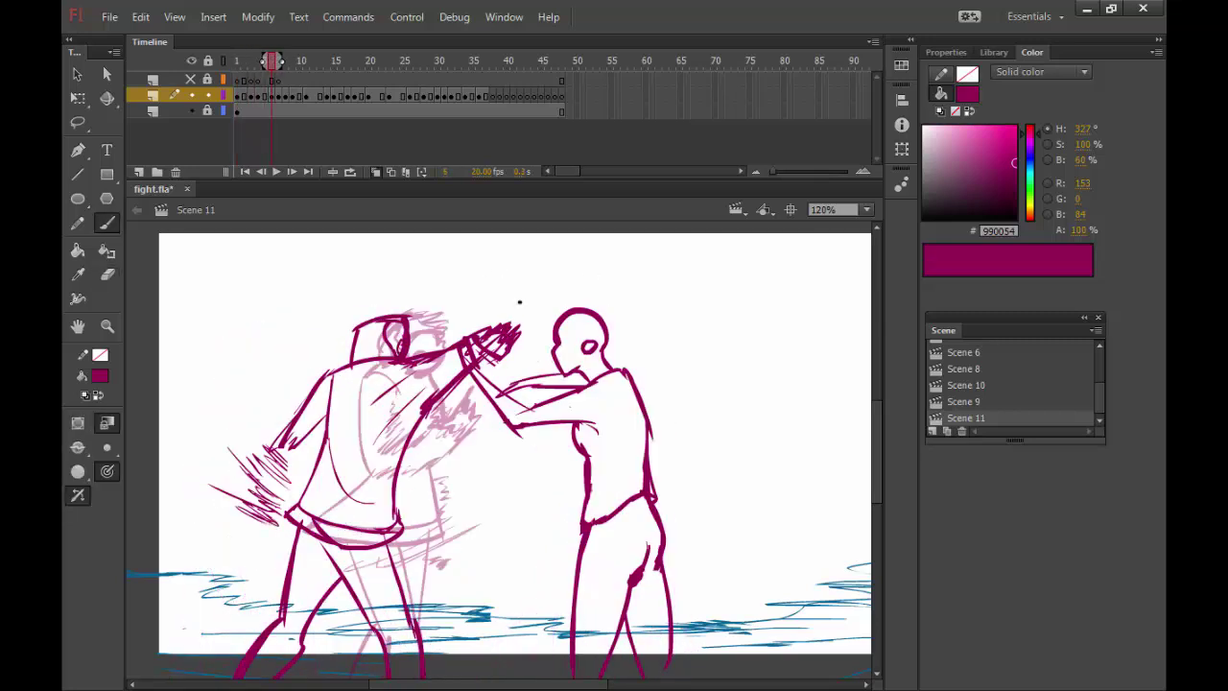
pyautogui.press('e')
pyautogui.press('b')
pyautogui.press('.')
pyautogui.press('.')
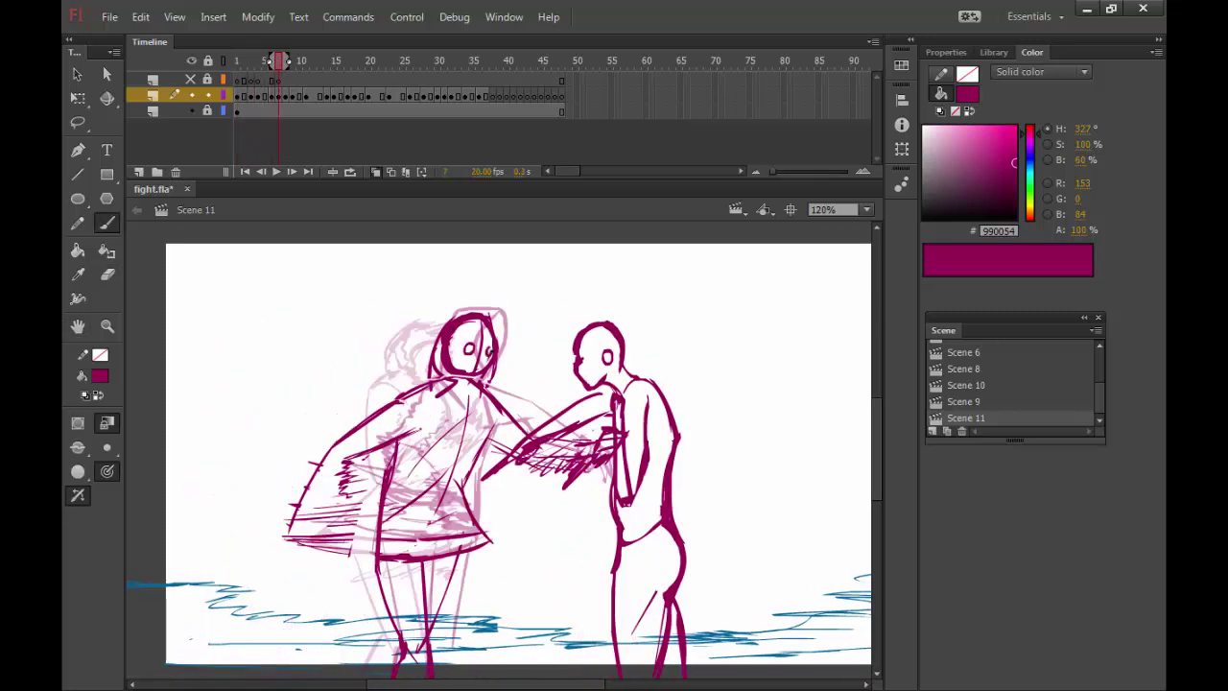
pyautogui.press('.')
pyautogui.press('.')
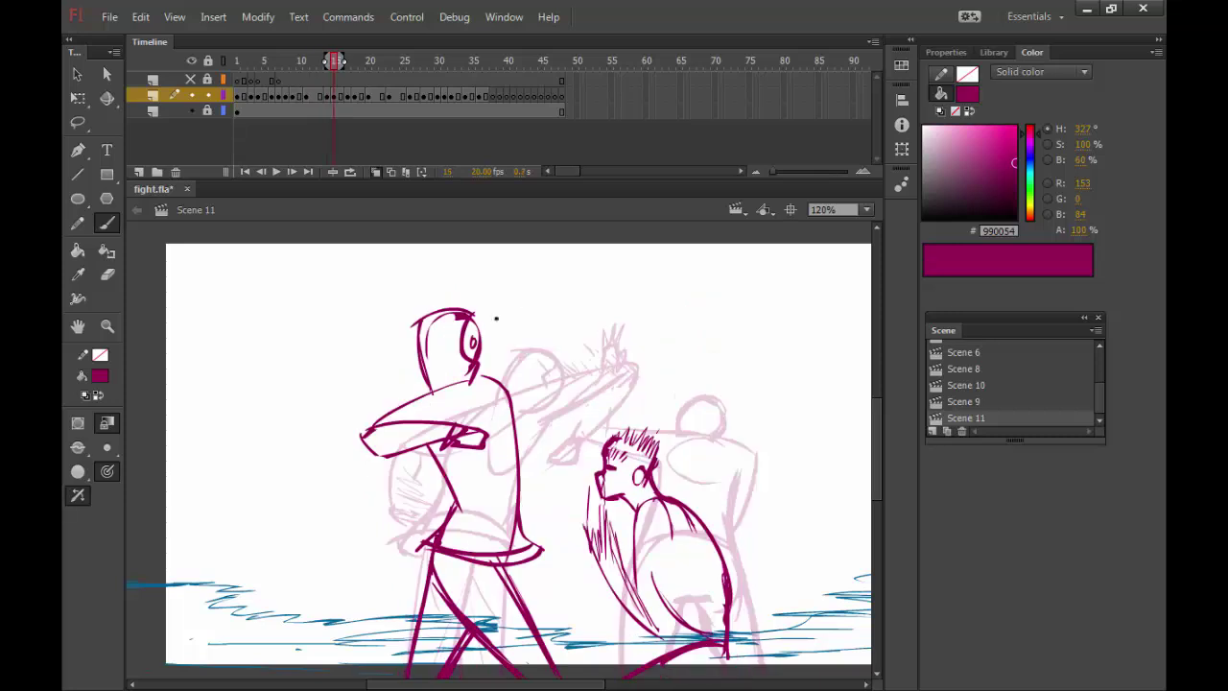
# Step through the sketches from frame 15 onward and play the animation from frame 8 to examine the timing
pyautogui.moveTo(673, 276); pyautogui.dragTo(688, 293)
pyautogui.press('.')
pyautogui.press('.')
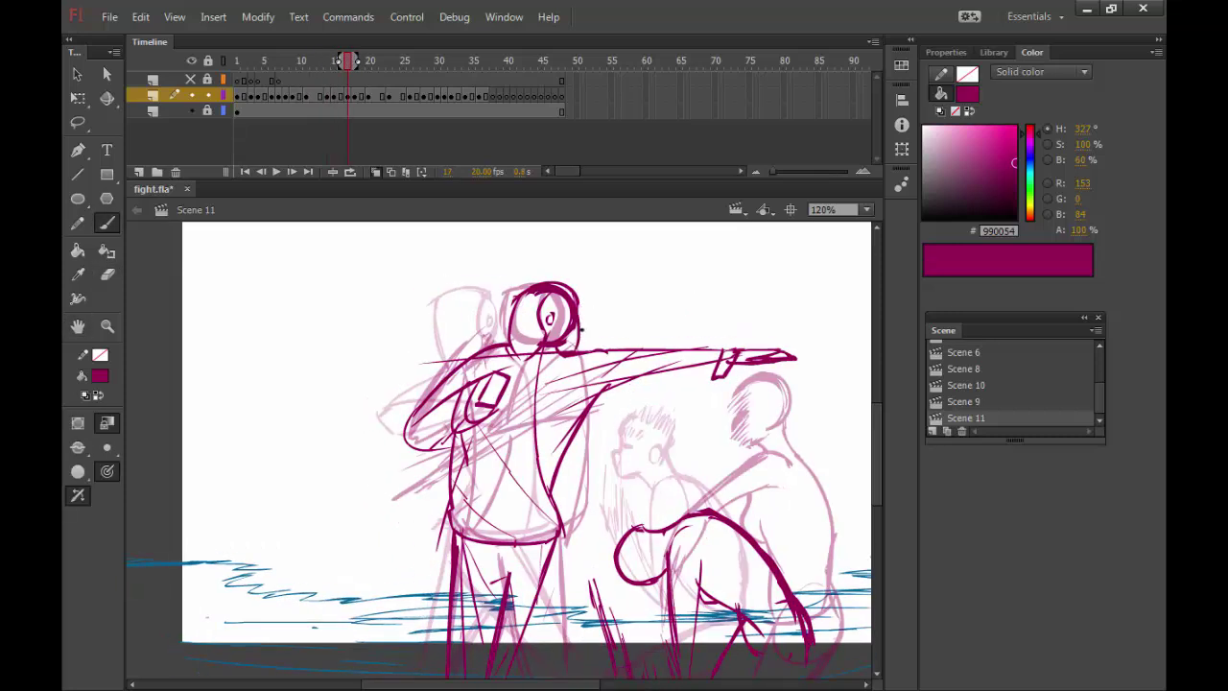
pyautogui.press('.')
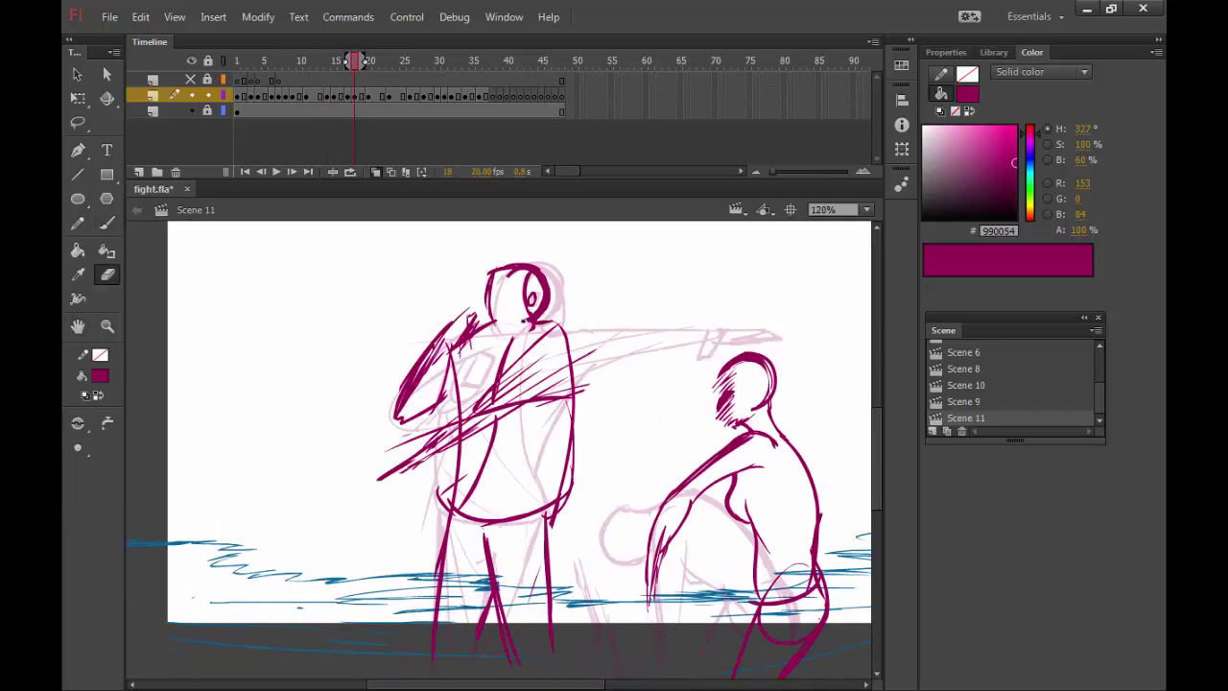
pyautogui.press('.')
pyautogui.press('.')
pyautogui.moveTo(681, 307); pyautogui.dragTo(679, 299)
pyautogui.press('.')
pyautogui.press('.')
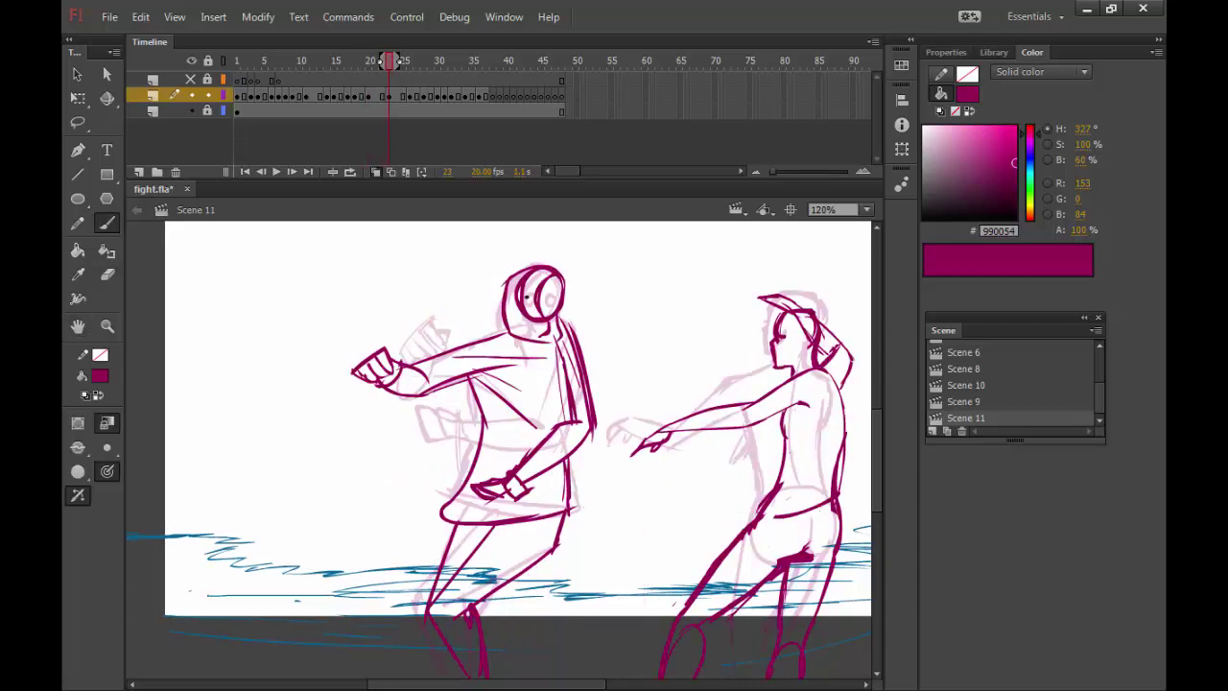
pyautogui.press('.')
pyautogui.press('.')
pyautogui.press('.')
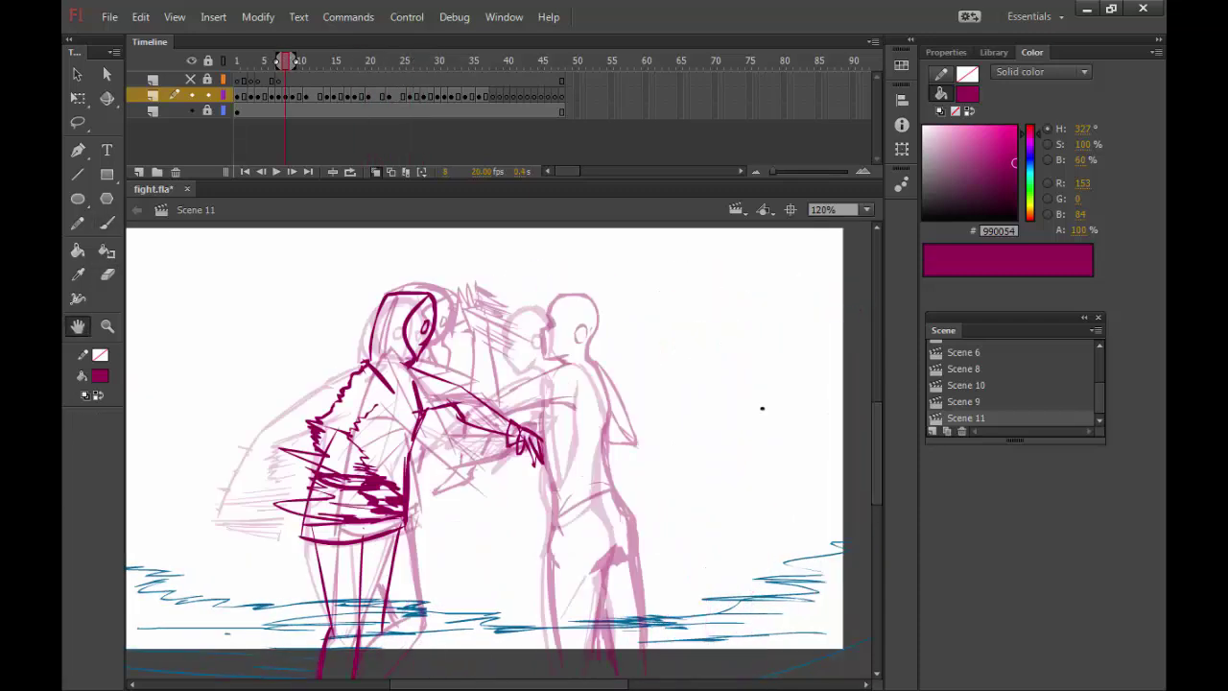
pyautogui.press('Return')
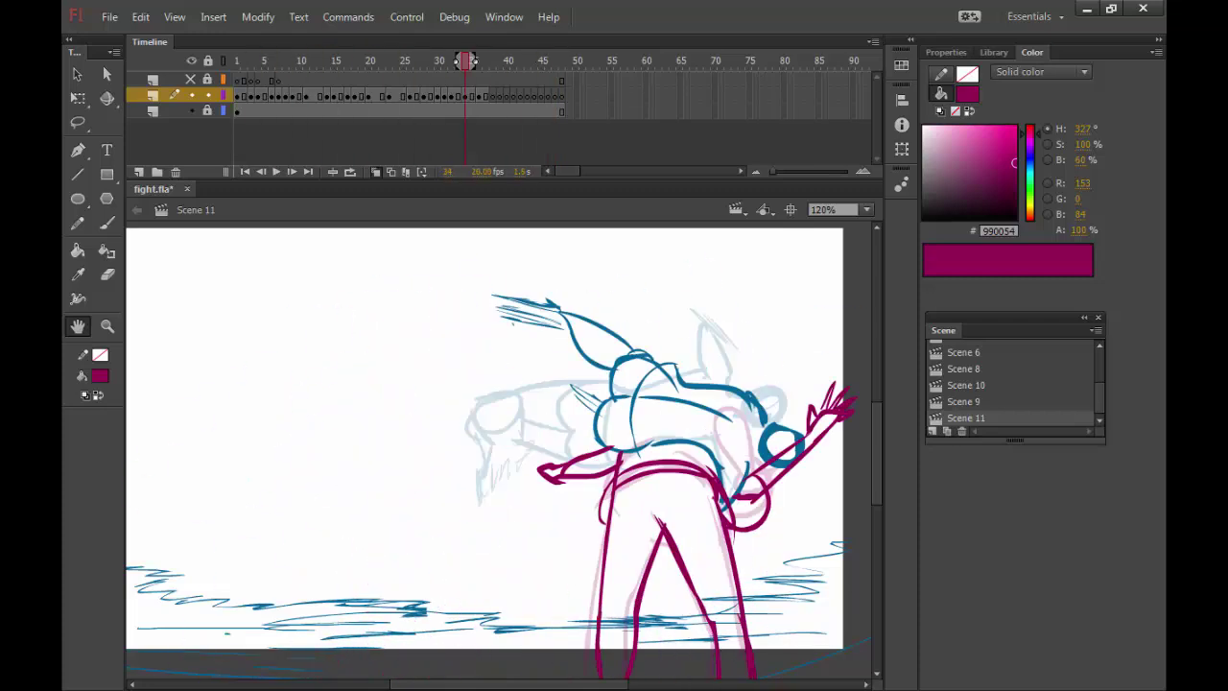
pyautogui.press('Return')
# Compare frame 9 with its neighbours and rework the two fighters' grappling arms in it with jagged motion outlines
pyautogui.press('e')
pyautogui.press(',')
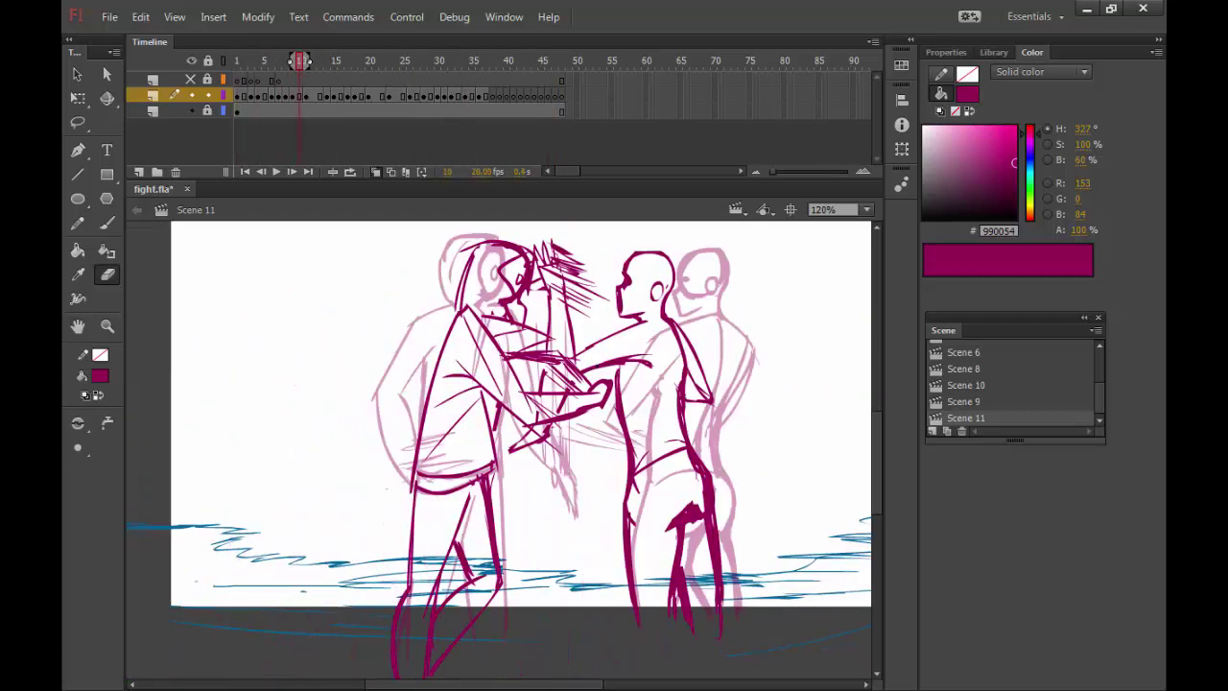
pyautogui.press(',')
pyautogui.press('.')
pyautogui.press('.')
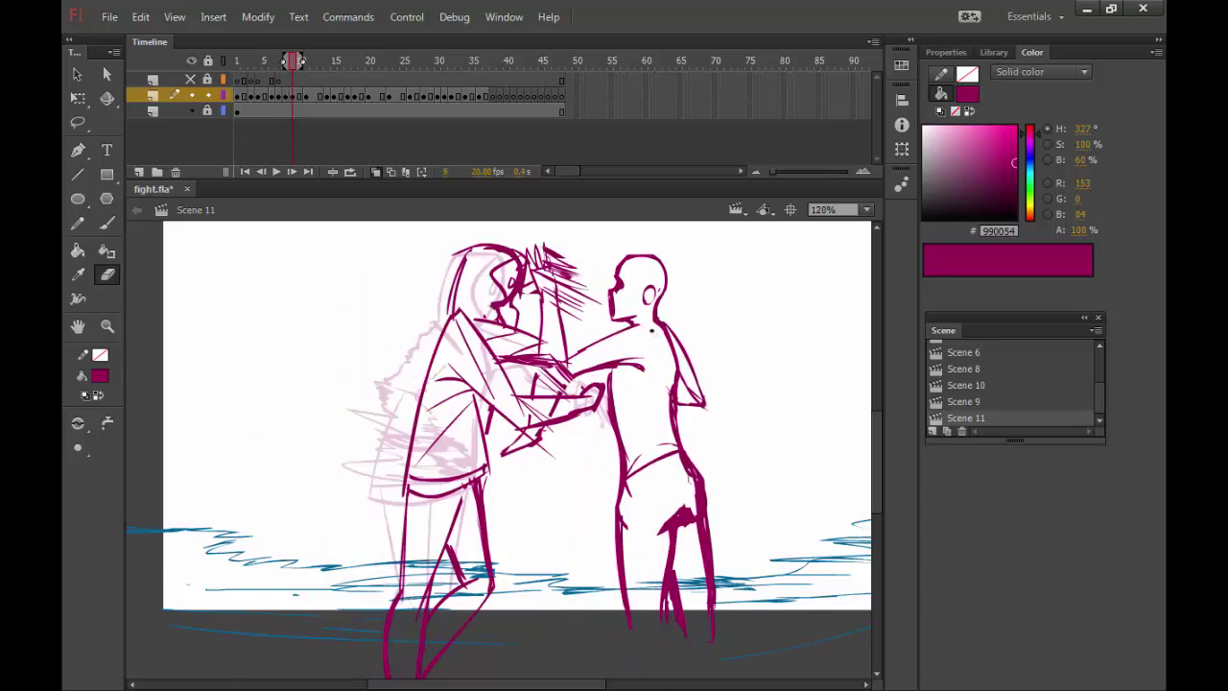
pyautogui.press('.')
pyautogui.press(',')
pyautogui.press('.')
pyautogui.press(',')
pyautogui.moveTo(518, 413)
pyautogui.mouseDown()
pyautogui.moveTo(614, 431)
pyautogui.moveTo(618, 413)
pyautogui.mouseUp()
pyautogui.press('q')
pyautogui.click(576, 398)
pyautogui.press('b')
pyautogui.scroll(1, 619, 381)
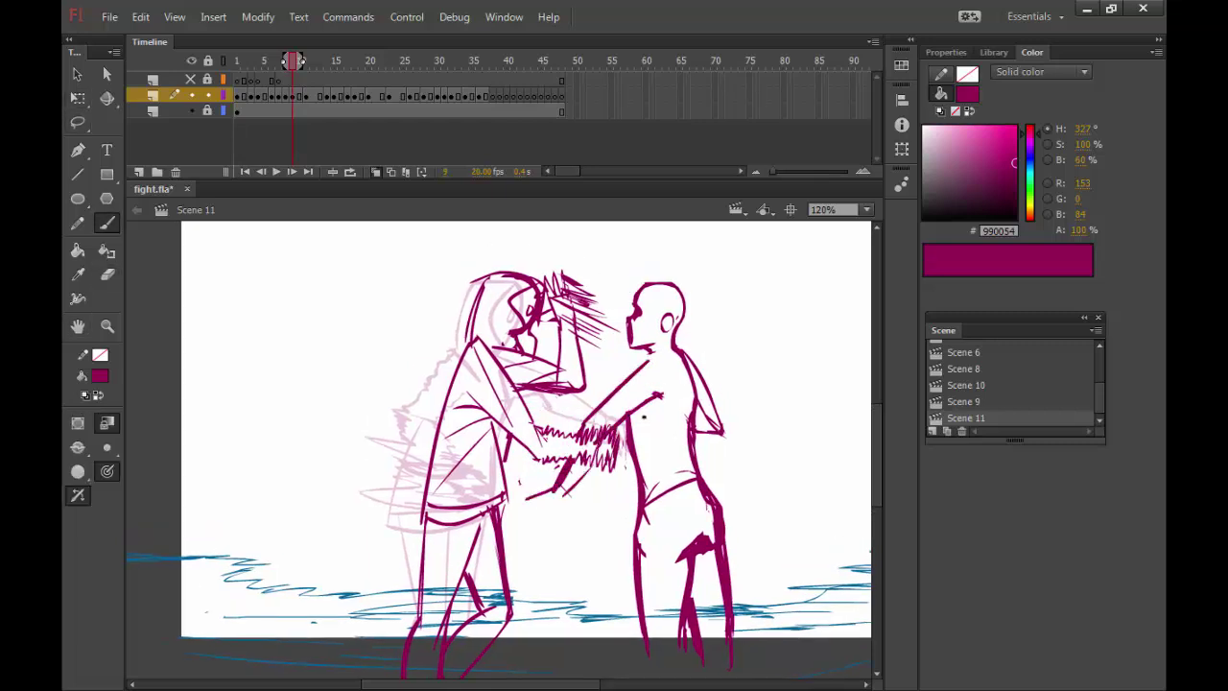
# Sketch the hooded figure's forward-leaning head and a scribbled motion-blurred arm in the empty frame 13
pyautogui.moveTo(300, 60)
pyautogui.mouseDown()
pyautogui.moveTo(333, 60)
pyautogui.moveTo(320, 61)
pyautogui.mouseUp()
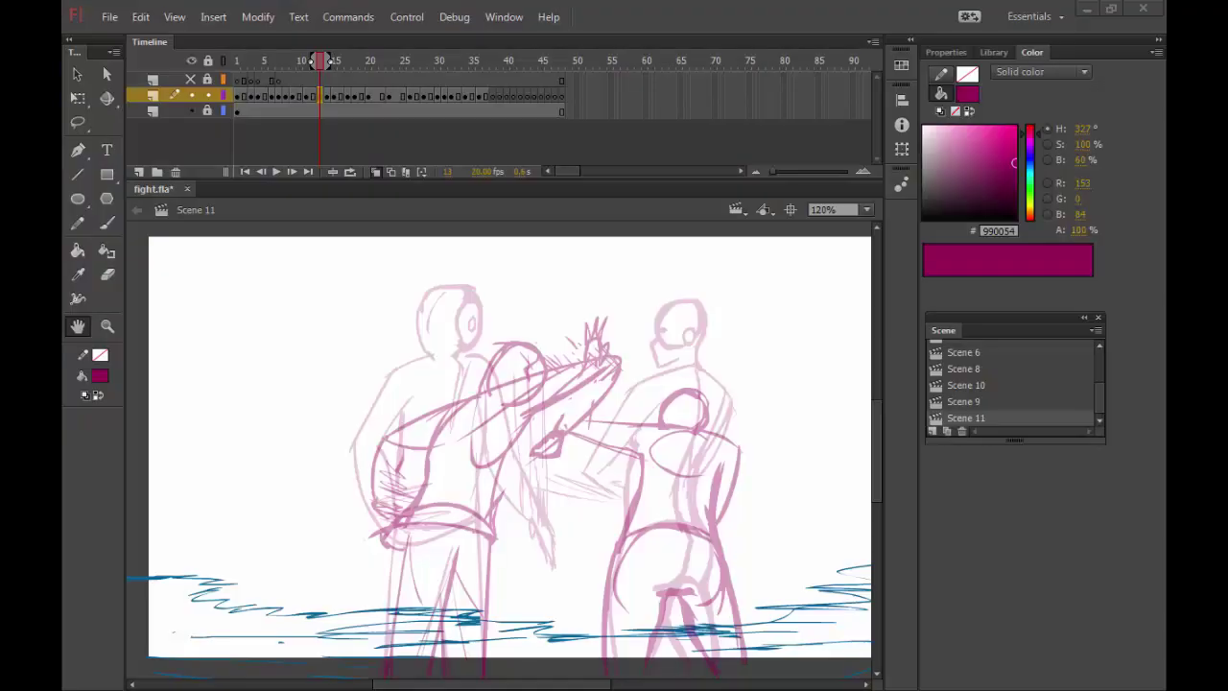
pyautogui.moveTo(442, 432)
pyautogui.mouseDown()
pyautogui.moveTo(500, 427)
pyautogui.moveTo(530, 393)
pyautogui.mouseUp()
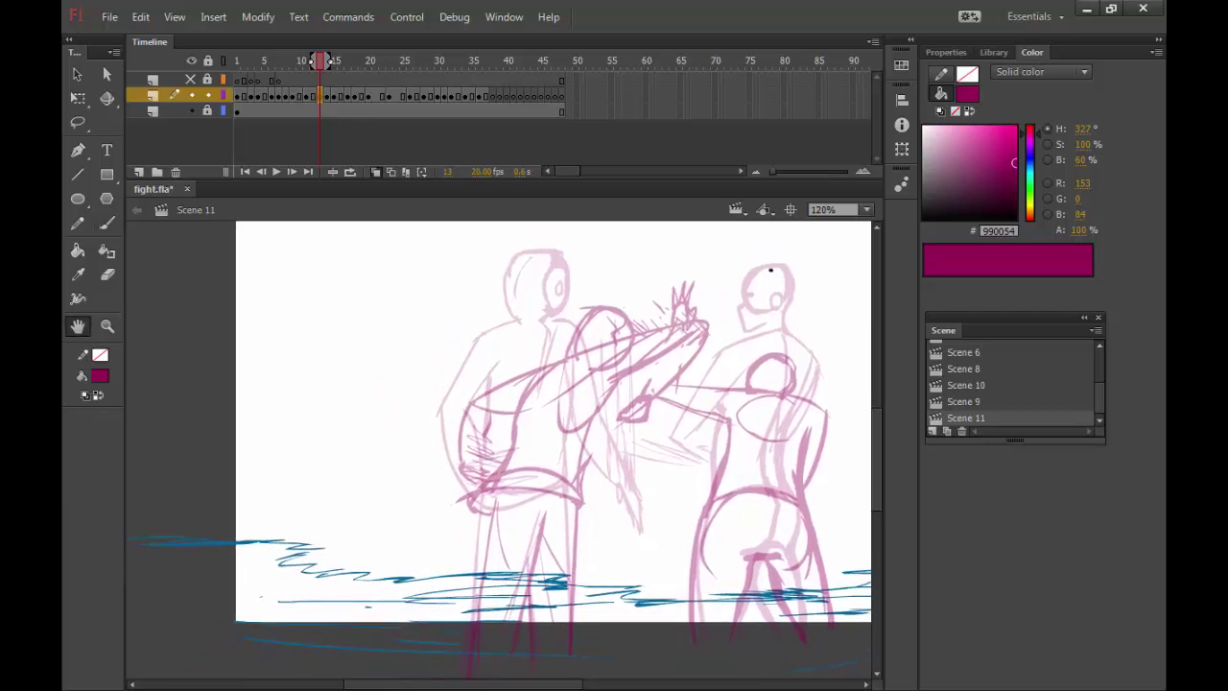
pyautogui.press('b')
pyautogui.moveTo(552, 321); pyautogui.dragTo(605, 384)
pyautogui.moveTo(461, 355); pyautogui.dragTo(575, 316)
pyautogui.moveTo(576, 274); pyautogui.dragTo(543, 316)
pyautogui.press('e')
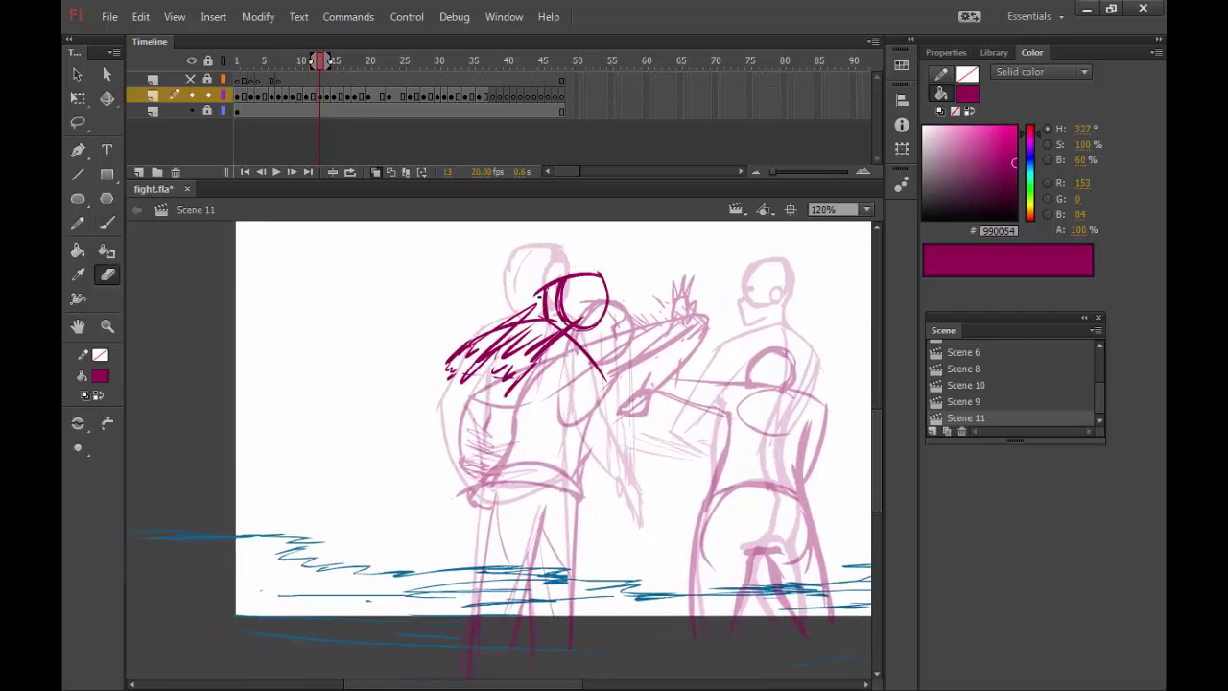
pyautogui.moveTo(576, 403); pyautogui.dragTo(521, 377)
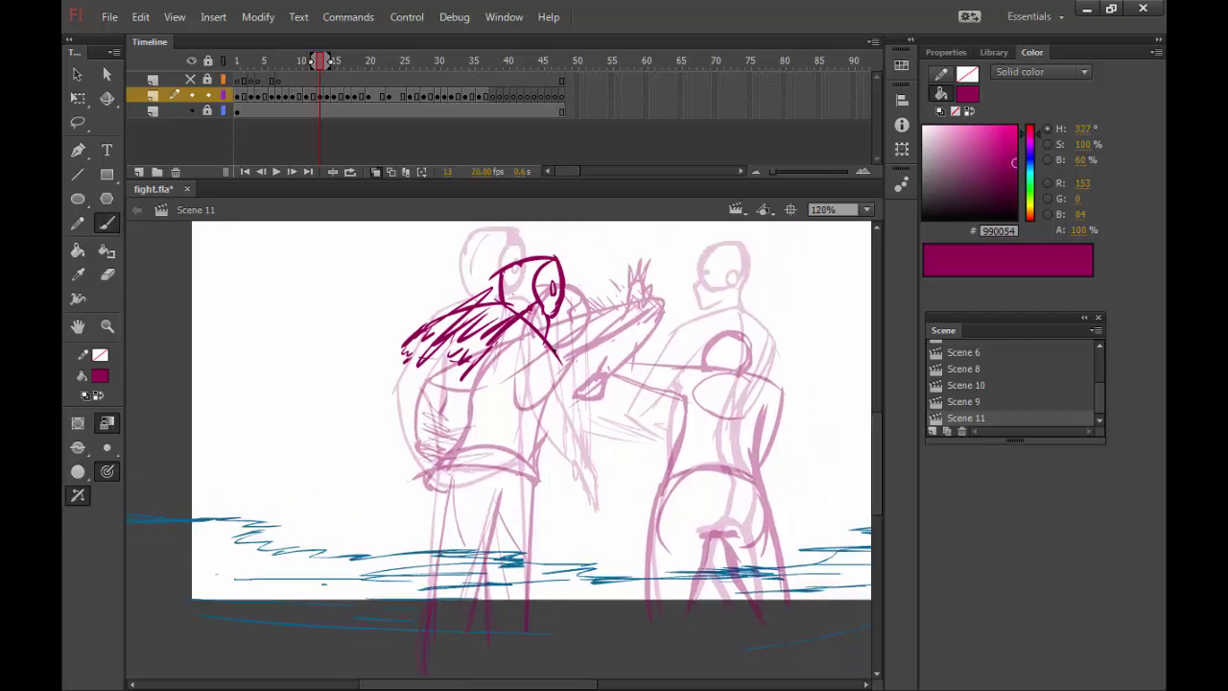
# Add the hooded figure's torso, coat hem, front leg line and blurred near forearm in frame 13
pyautogui.moveTo(556, 341); pyautogui.dragTo(523, 456)
pyautogui.moveTo(499, 383)
pyautogui.mouseDown()
pyautogui.moveTo(537, 357)
pyautogui.moveTo(467, 416)
pyautogui.mouseUp()
pyautogui.moveTo(553, 409); pyautogui.dragTo(457, 434)
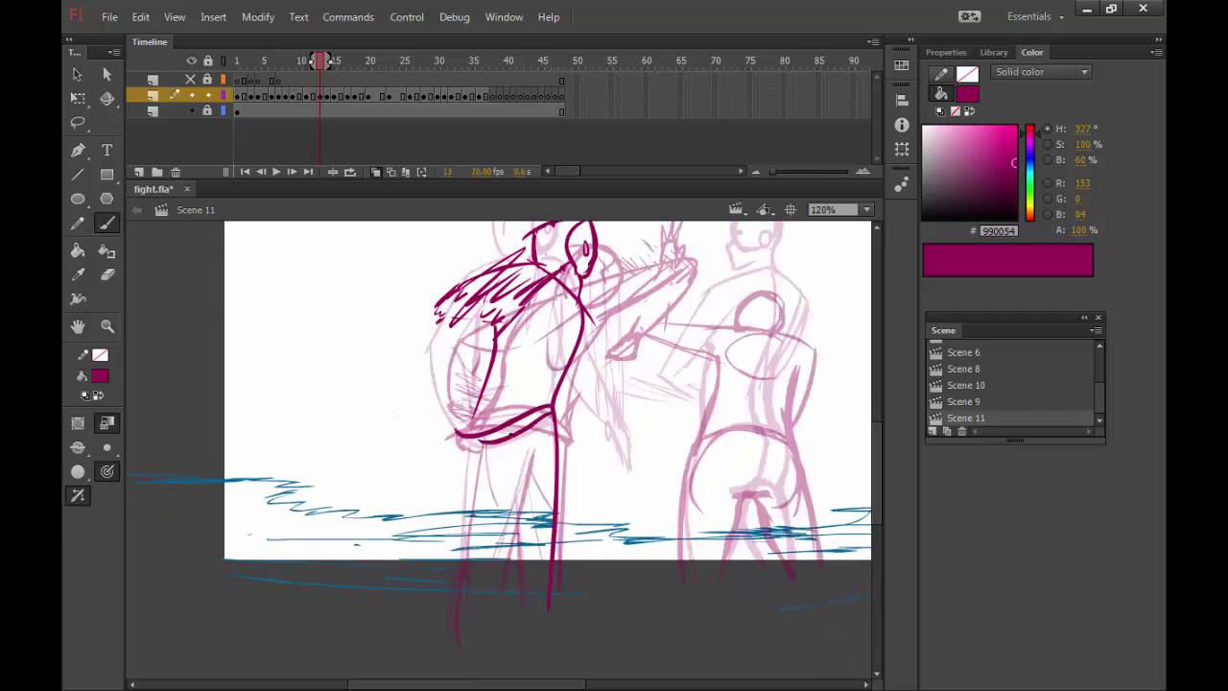
pyautogui.moveTo(575, 380); pyautogui.dragTo(602, 469)
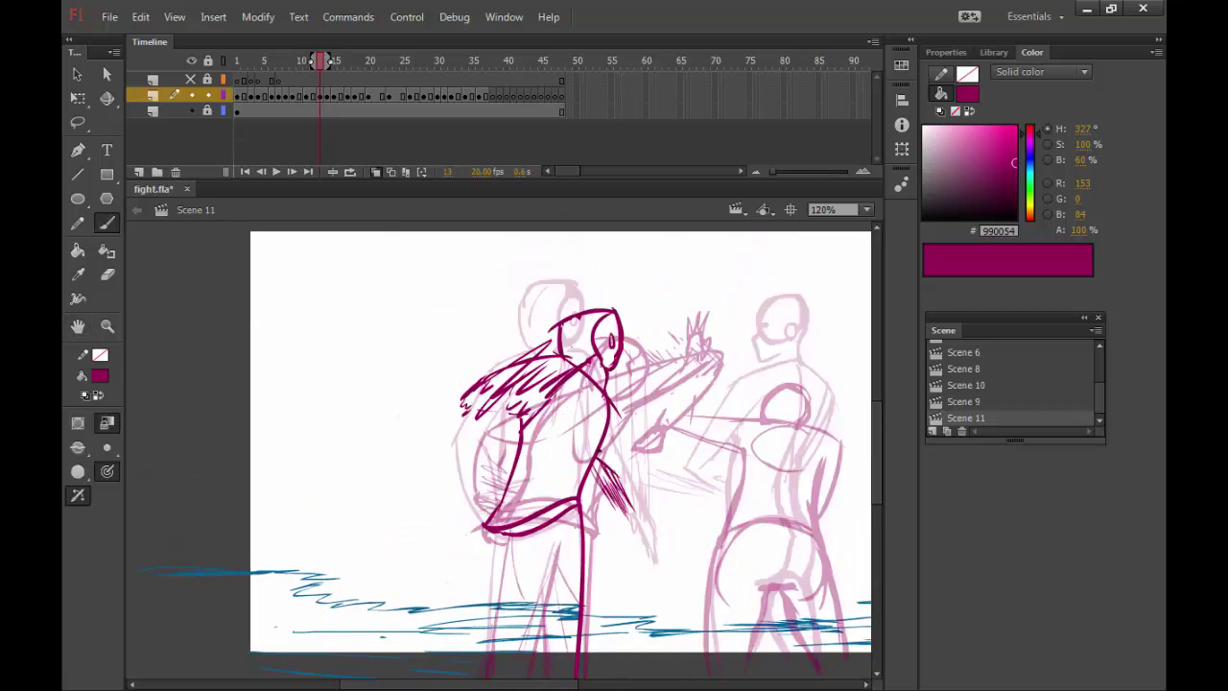
# Flip between the neighbouring frames and sketch the bald opponent's lowered head outline in frame 13
pyautogui.moveTo(744, 310)
pyautogui.mouseDown()
pyautogui.moveTo(730, 329)
pyautogui.moveTo(668, 351)
pyautogui.mouseUp()
pyautogui.press('.')
pyautogui.press(',')
pyautogui.press(',')
pyautogui.press('.')
pyautogui.press('b')
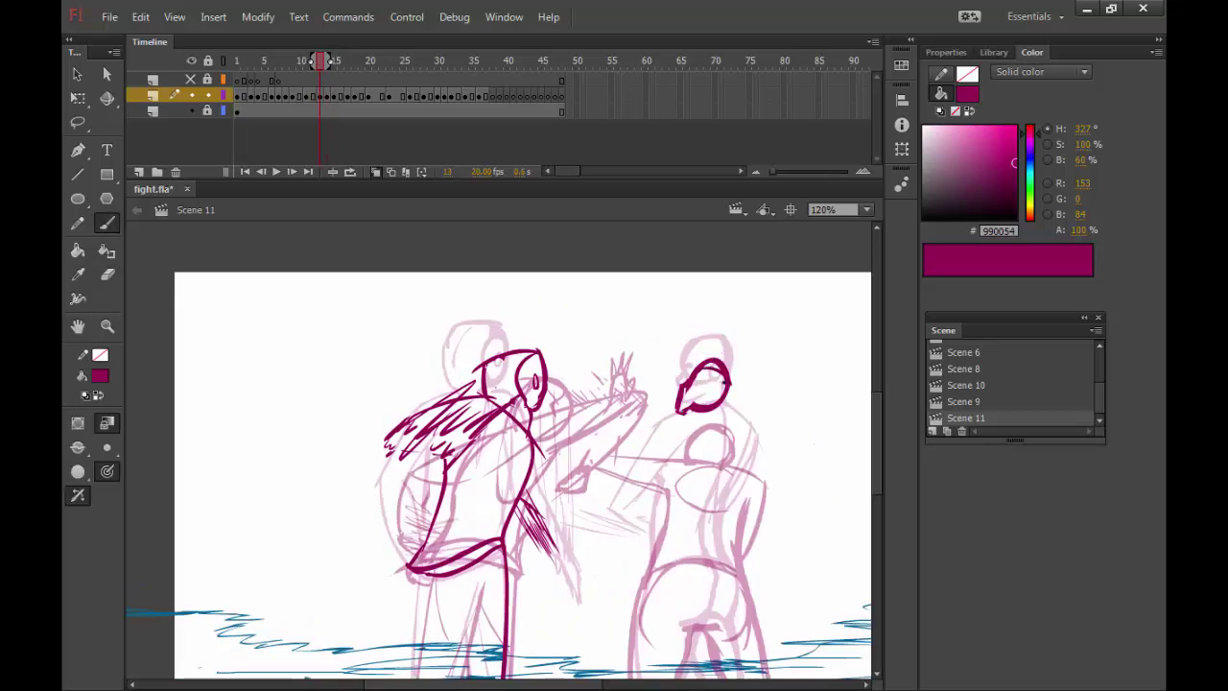
pyautogui.moveTo(738, 428)
pyautogui.mouseDown()
pyautogui.moveTo(734, 362)
pyautogui.moveTo(671, 391)
pyautogui.mouseUp()
# Step back and forth through the poses around frame 13 and play the animation to examine the new in-between
pyautogui.press('.')
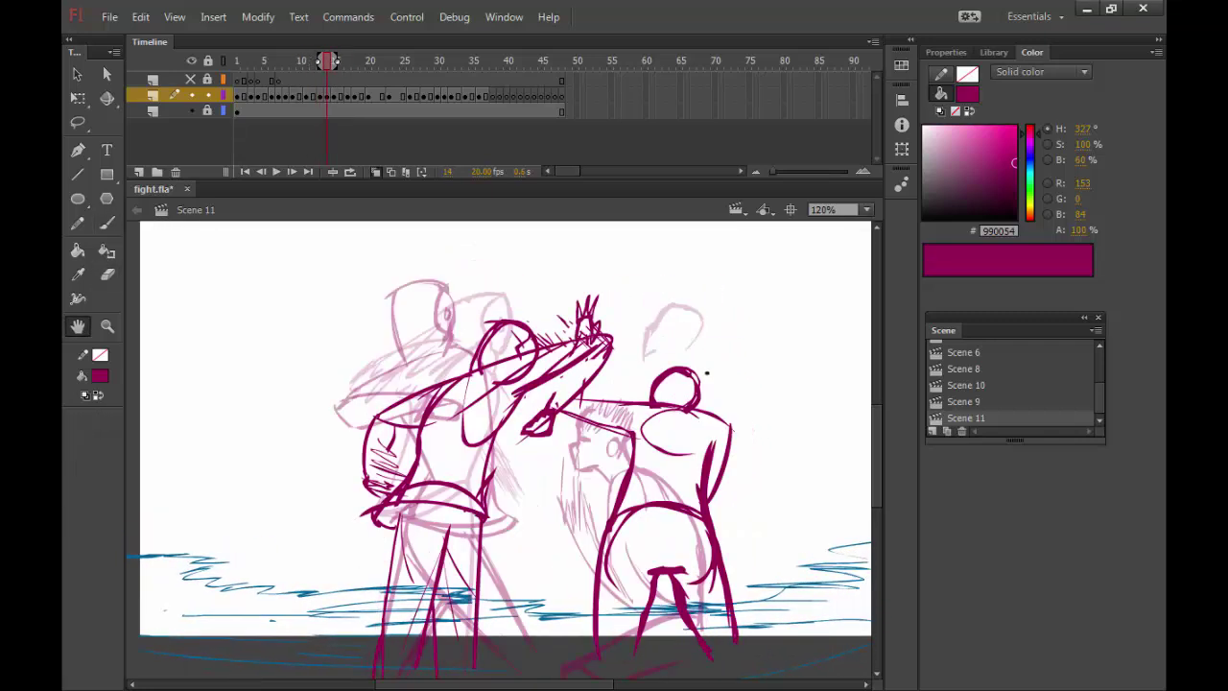
pyautogui.press('.')
pyautogui.press(',')
pyautogui.press(',')
pyautogui.press(',')
pyautogui.press(',')
pyautogui.press(',')
pyautogui.press(',')
pyautogui.press(',')
pyautogui.press(',')
pyautogui.press(',')
pyautogui.press(',')
pyautogui.press('.')
pyautogui.press('.')
pyautogui.press('.')
pyautogui.press('.')
pyautogui.press('.')
pyautogui.press('.')
pyautogui.press('.')
pyautogui.press('.')
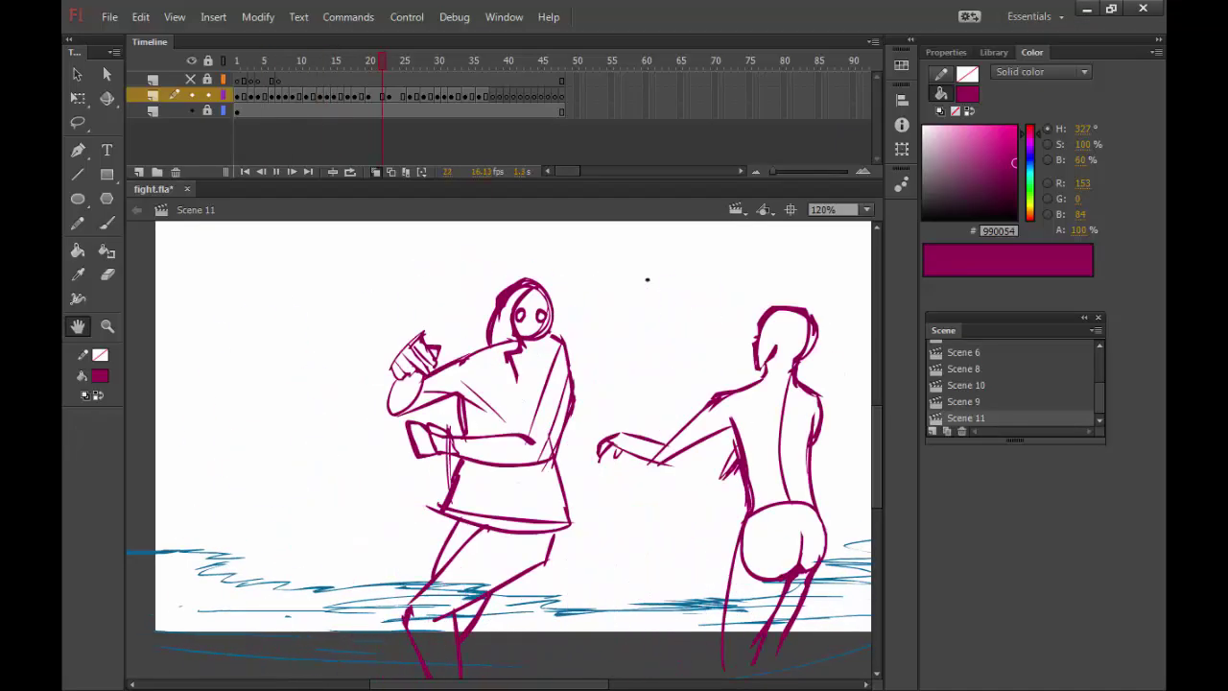
pyautogui.moveTo(586, 476); pyautogui.dragTo(637, 359)
# Draw the hooded figure's legs in frame 13, checking the stance against frame 10
pyautogui.press('b')
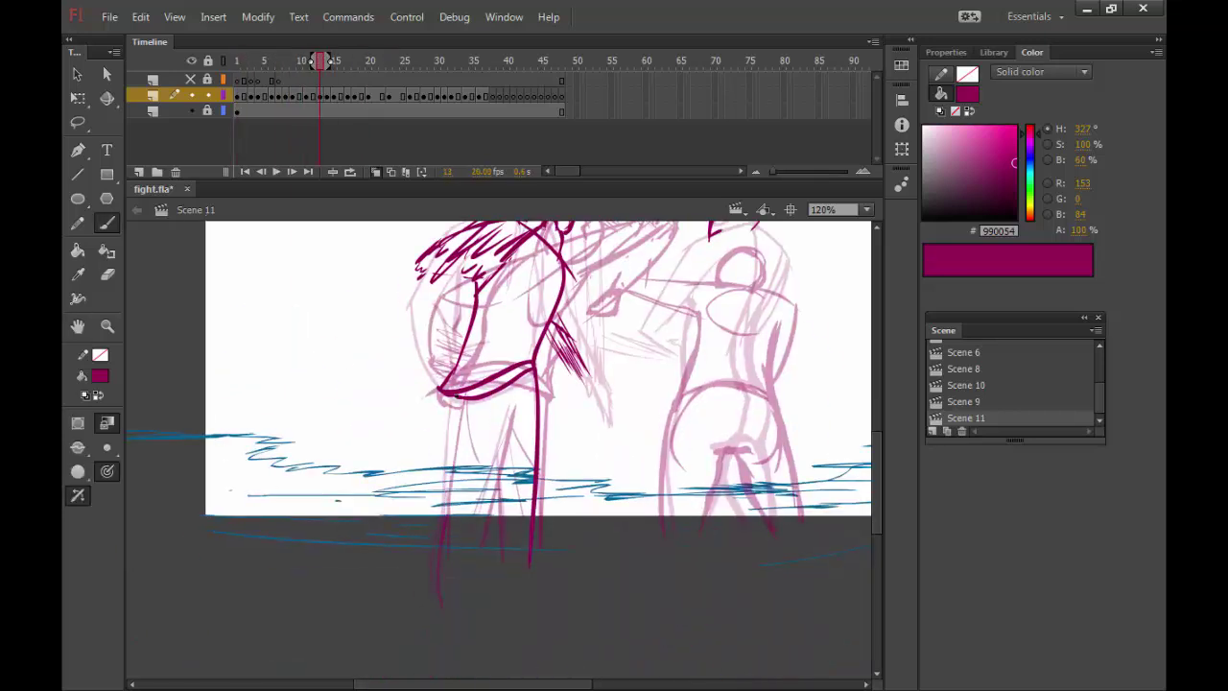
pyautogui.press(',')
pyautogui.press(',')
pyautogui.press(',')
pyautogui.press('e')
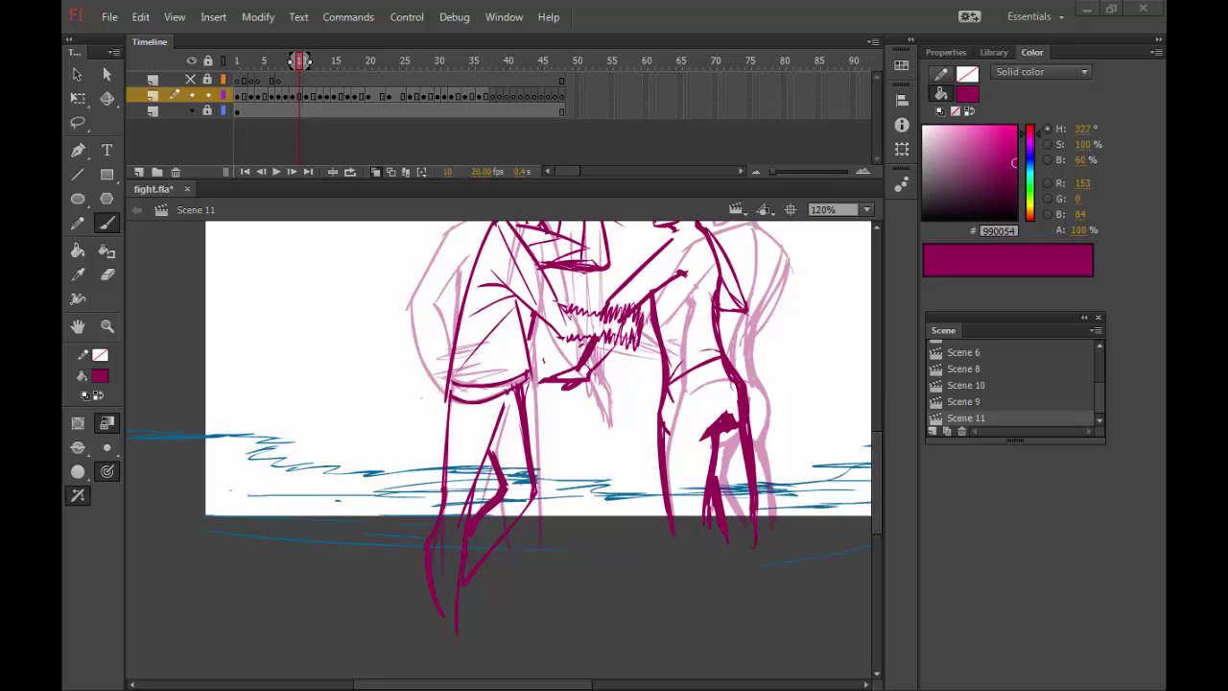
pyautogui.press('.')
pyautogui.press('.')
pyautogui.press('.')
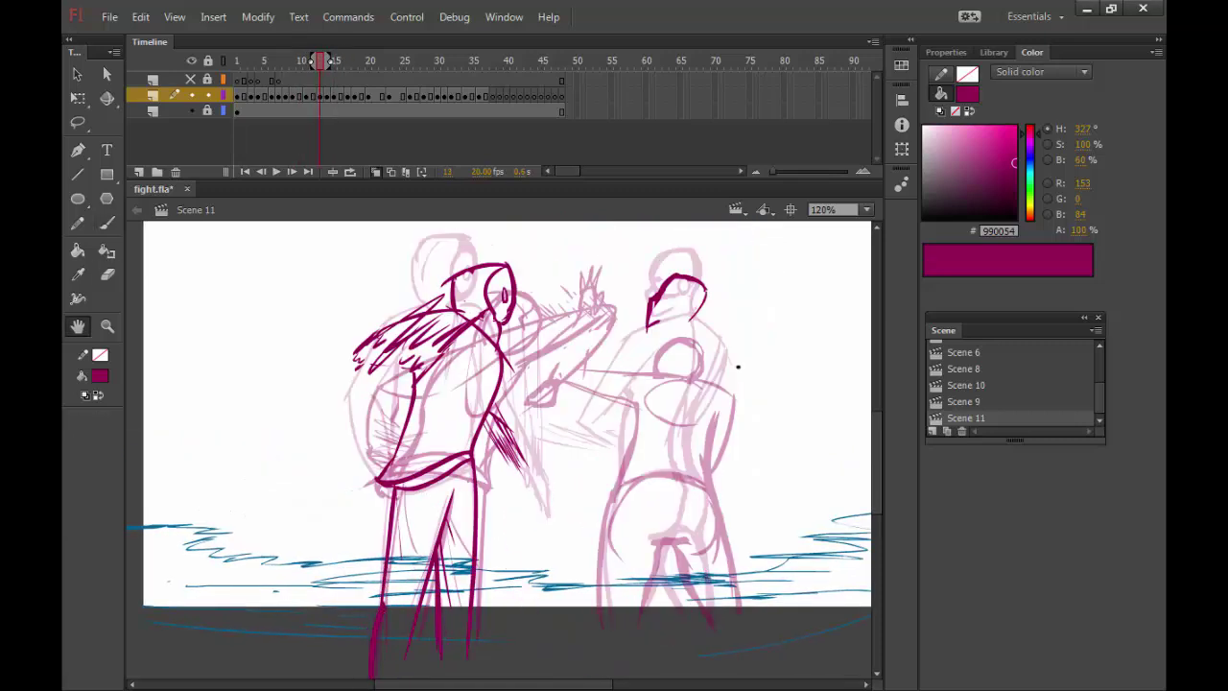
# Replace the hooded figure's scribbled arm in frame 13 with a clean shoulder and a bent arm pulled back
pyautogui.press('q')
pyautogui.press('Escape')
pyautogui.moveTo(527, 432); pyautogui.dragTo(497, 368)
pyautogui.press('b')
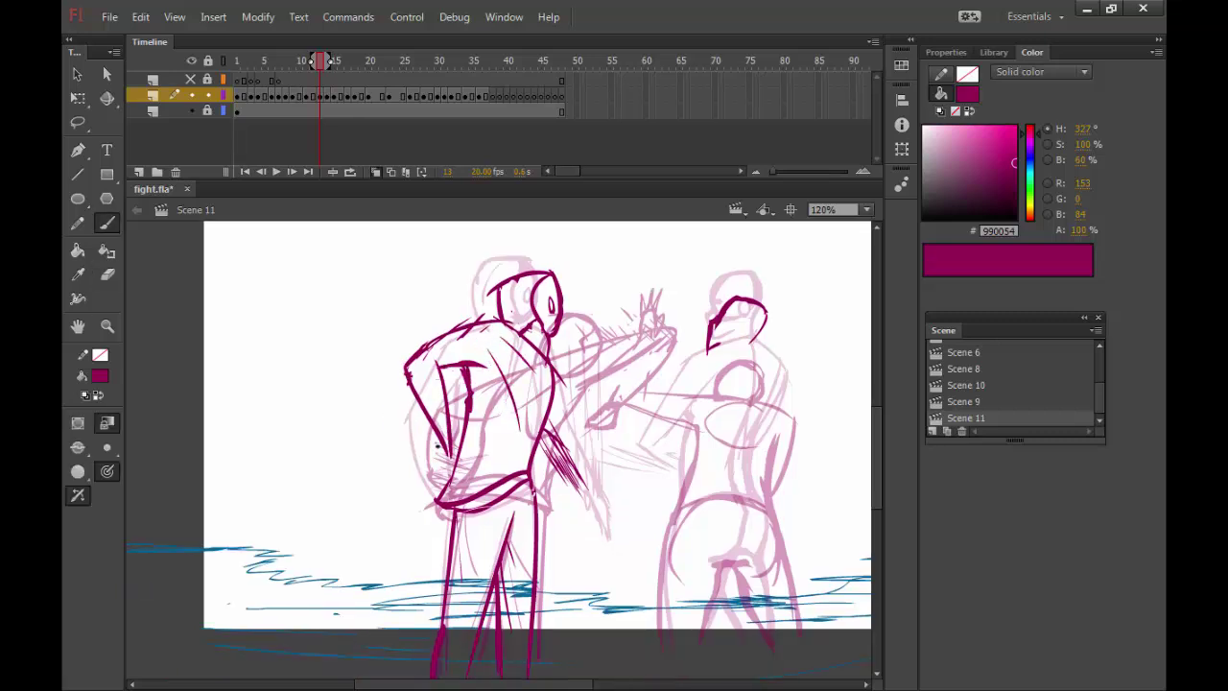
# Roughen the hooded figure's sleeve in frame 13 and sketch the opponent's raised arm, jaw and neck
pyautogui.moveTo(575, 432); pyautogui.dragTo(591, 422)
pyautogui.press('.')
pyautogui.press('.')
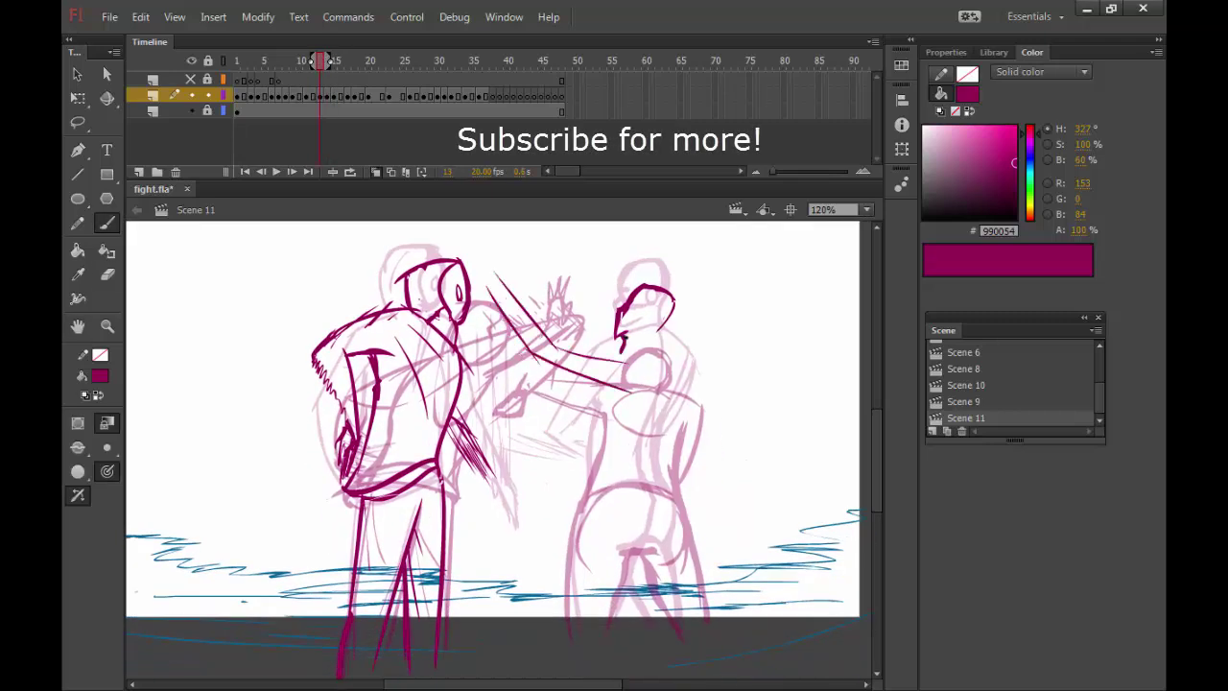
pyautogui.moveTo(652, 345); pyautogui.dragTo(643, 321)
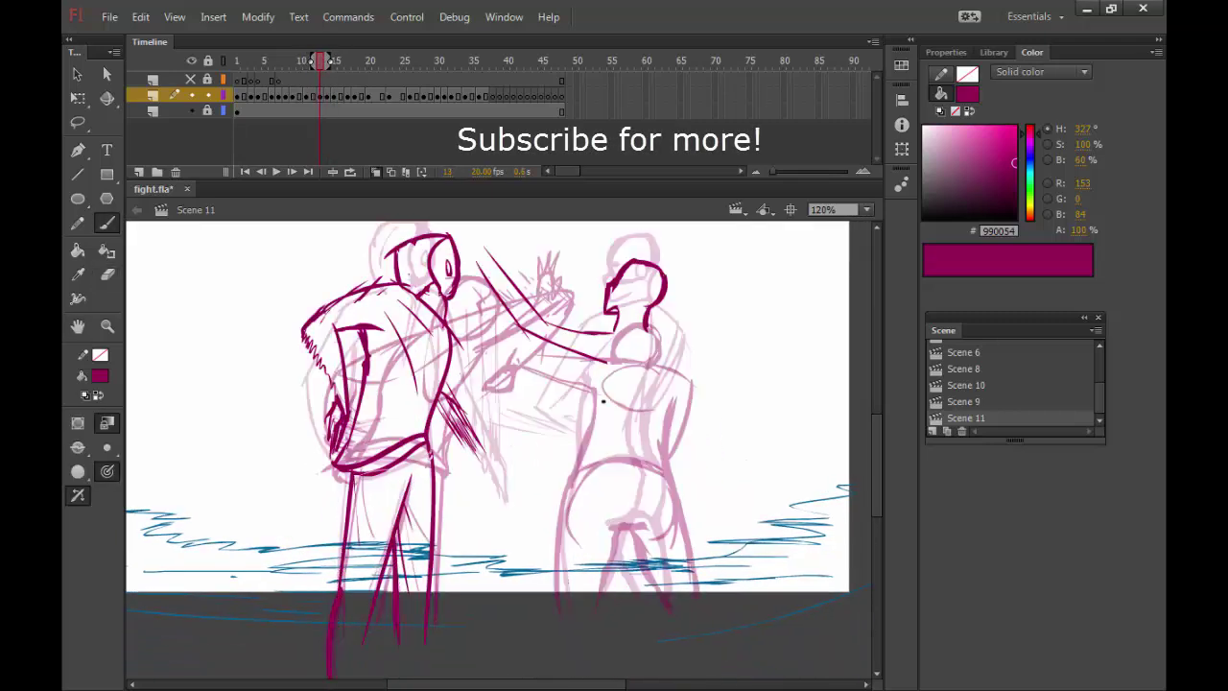
# Draw the opponent's torso, hips and legs in frame 13
pyautogui.moveTo(599, 359); pyautogui.dragTo(576, 515)
pyautogui.moveTo(577, 516)
pyautogui.mouseDown()
pyautogui.moveTo(569, 422)
pyautogui.moveTo(544, 509)
pyautogui.moveTo(540, 399)
pyautogui.moveTo(512, 553)
pyautogui.mouseUp()
pyautogui.moveTo(614, 316); pyautogui.dragTo(676, 453)
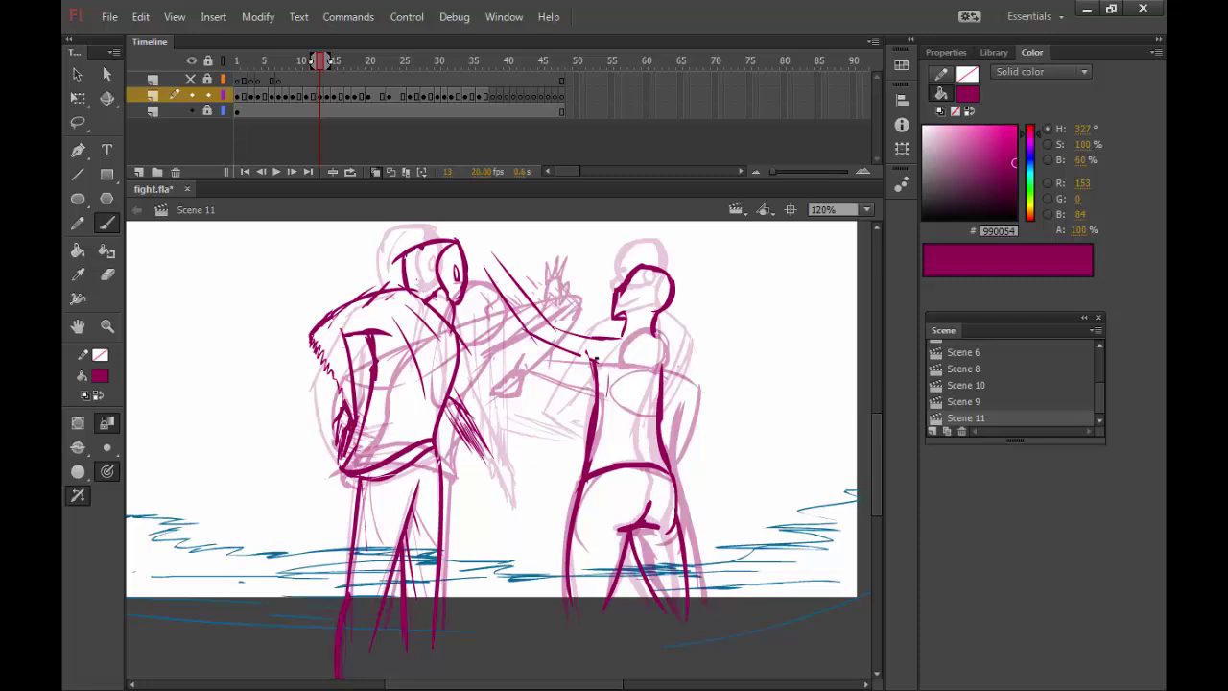
# Finish the opponent's shoulders, lowered arm and raised hand in frame 13 and play the animation
pyautogui.moveTo(595, 364); pyautogui.dragTo(569, 399)
pyautogui.moveTo(459, 324); pyautogui.dragTo(529, 397)
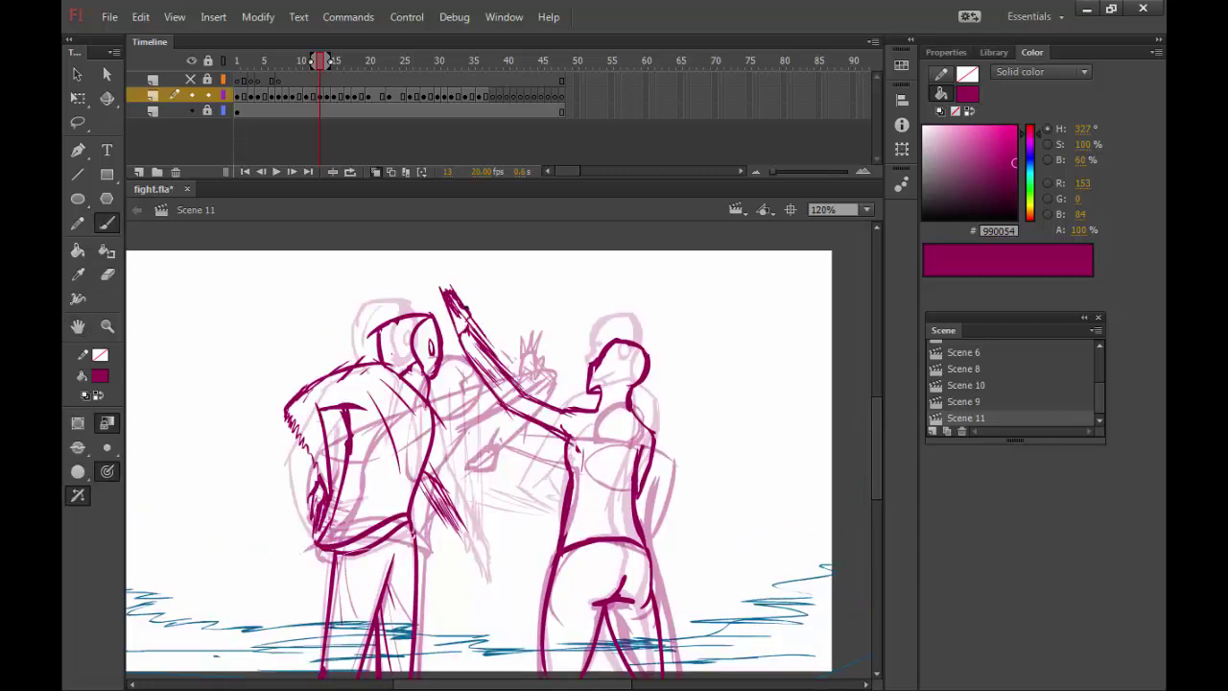
pyautogui.press('Return')
pyautogui.moveTo(680, 438); pyautogui.dragTo(807, 455)
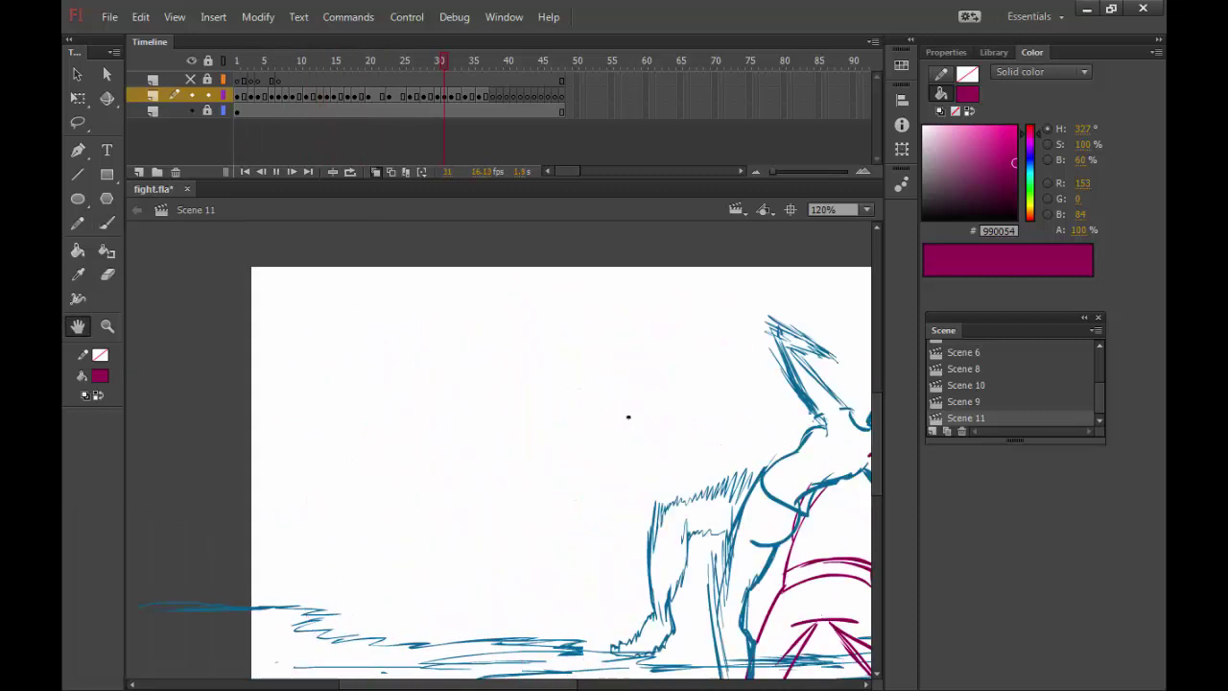